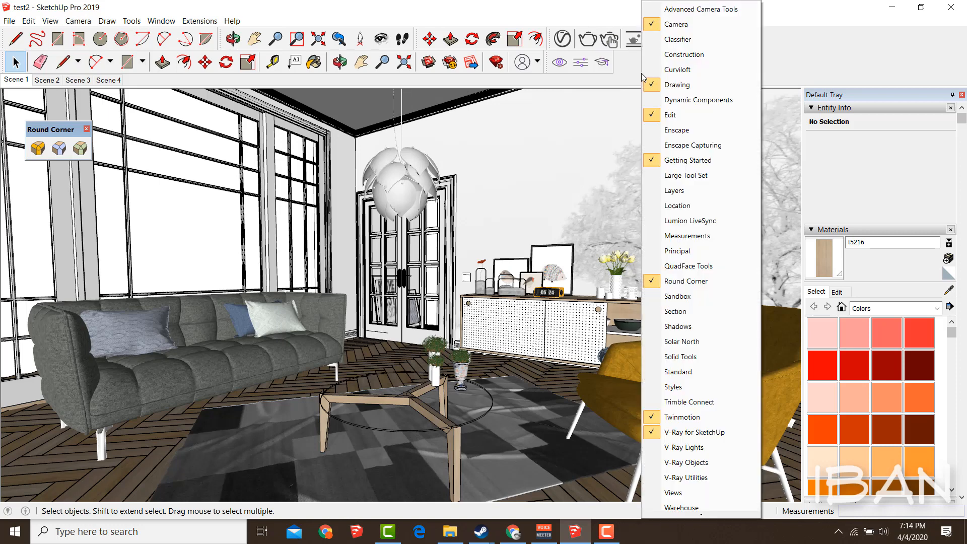
Step: Show the Enscape toolbar and dock it in a new row below the existing toolbars
{"action": "left_click", "coordinate": [811, 74]}
{"action": "right_click", "coordinate": [810, 76]}
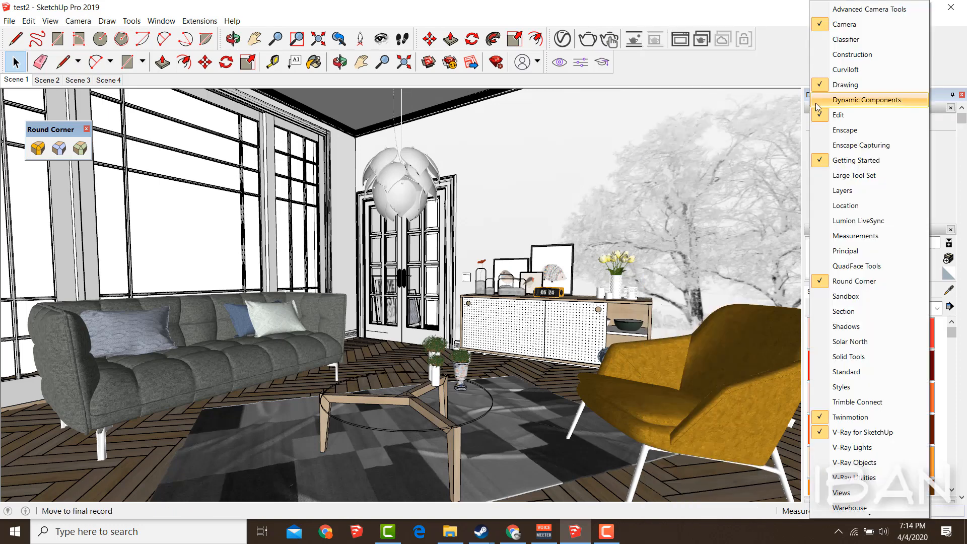
{"action": "left_click", "coordinate": [850, 131]}
{"action": "left_click_drag", "start_coordinate": [378, 283], "coordinate": [30, 85]}
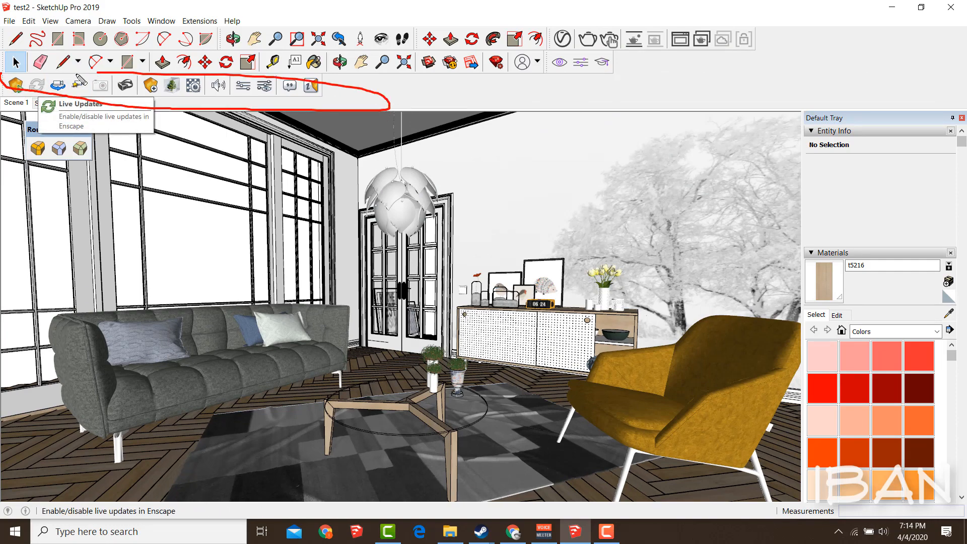
{"action": "left_click", "coordinate": [185, 21]}
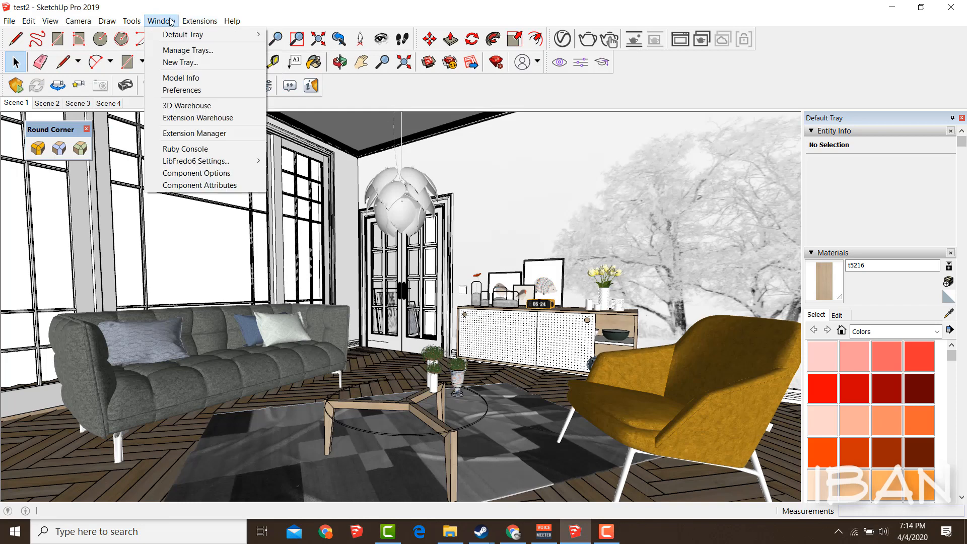
{"action": "mouse_move", "coordinate": [229, 60]}
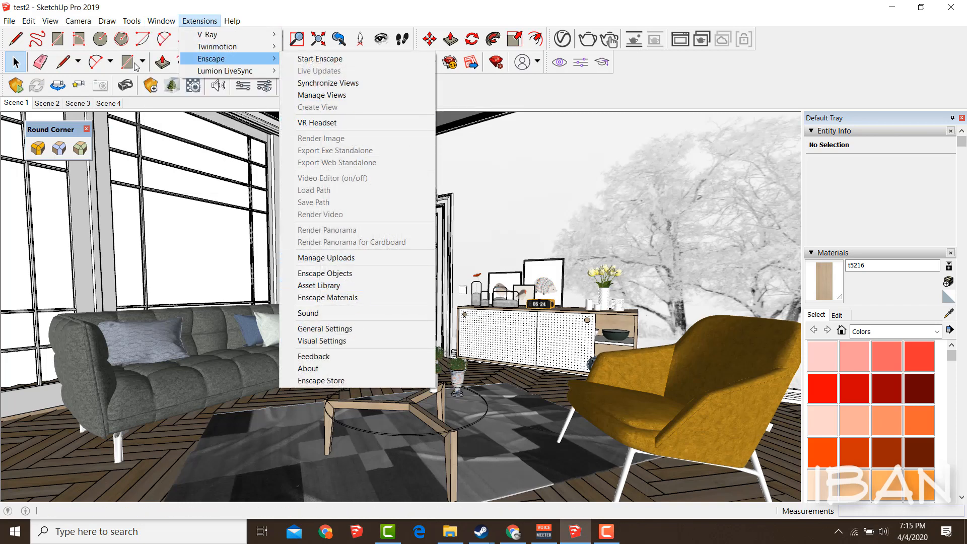
{"action": "key", "text": "Escape"}
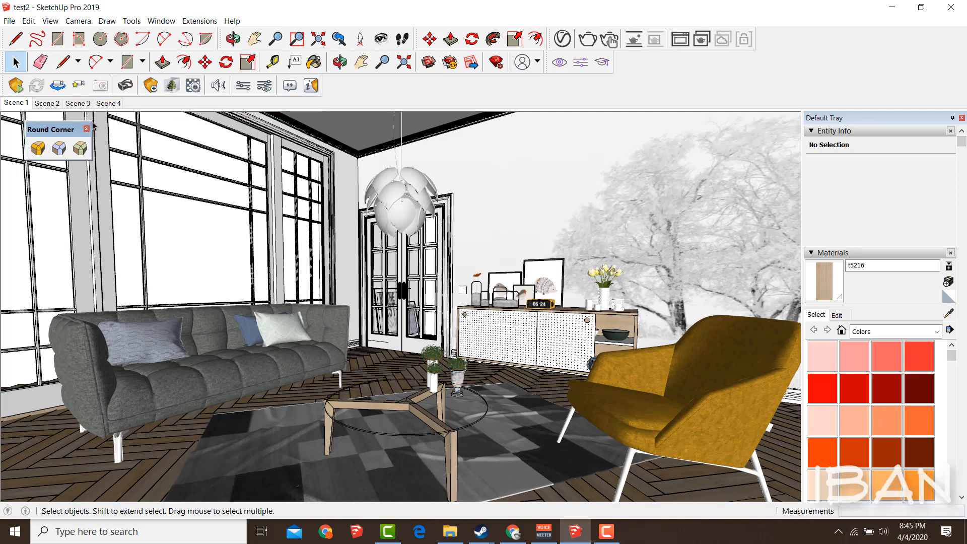
Step: Start Enscape, arrange its render window side by side with the SketchUp model, and close the Default Tray
{"action": "left_click", "coordinate": [16, 84]}
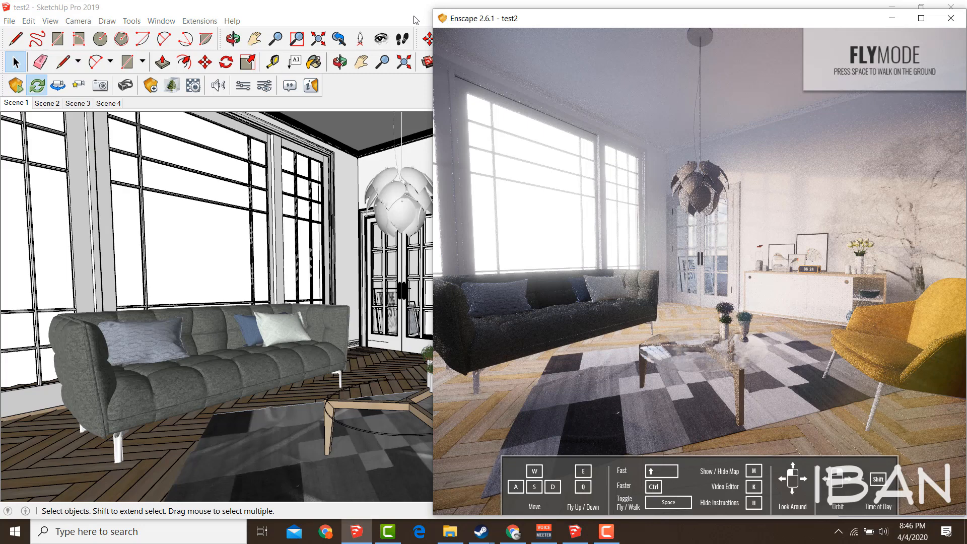
{"action": "key", "text": "alt+Tab"}
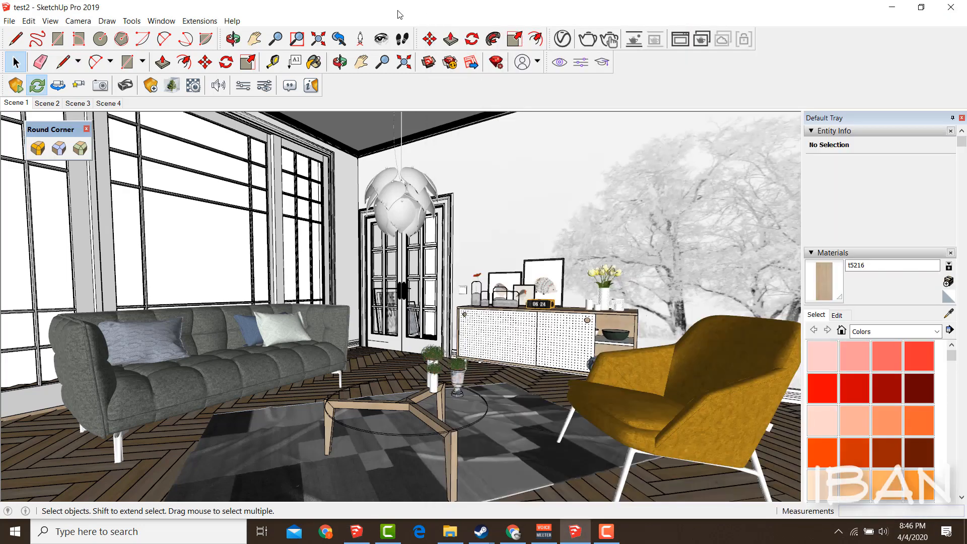
{"action": "key", "text": "super+Left"}
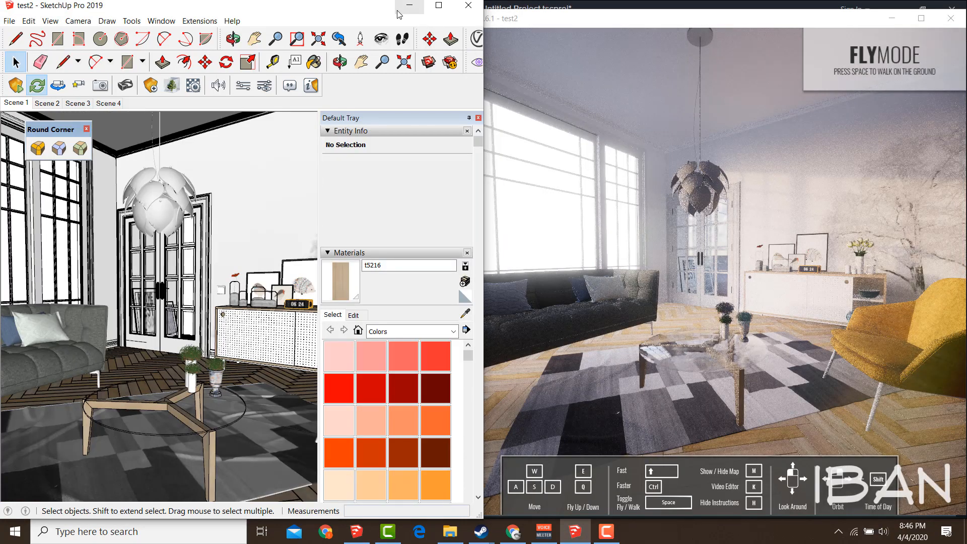
{"action": "left_click", "coordinate": [534, 21]}
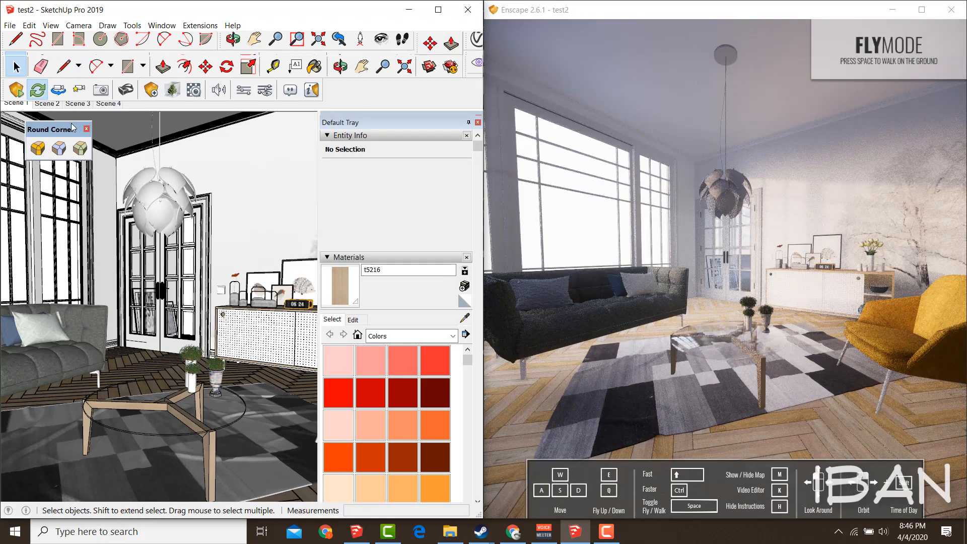
{"action": "left_click", "coordinate": [478, 122]}
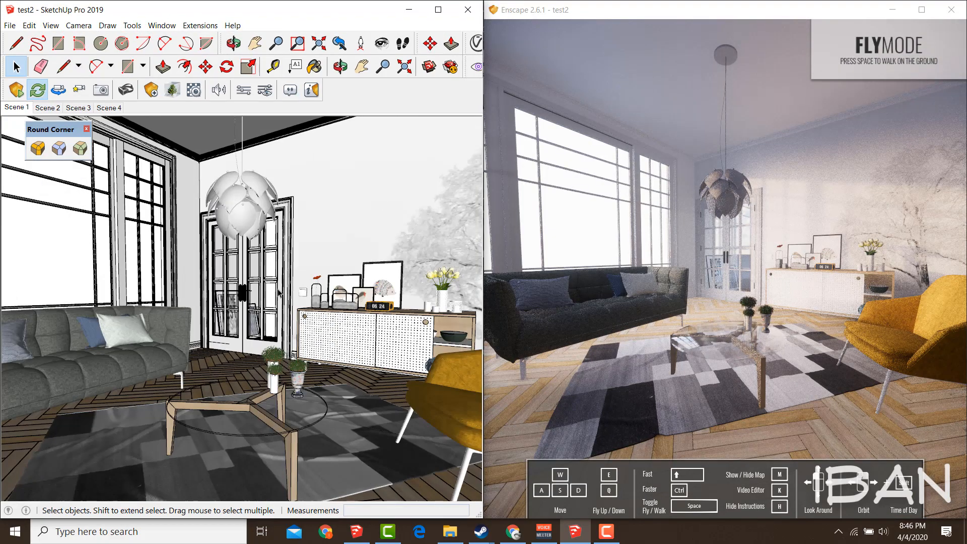
Step: Enable view synchronization between SketchUp and Enscape and orbit the living room model to test it
{"action": "mouse_move", "coordinate": [277, 291]}
{"action": "middle_mouse_down"}
{"action": "mouse_move", "coordinate": [327, 287]}
{"action": "mouse_move", "coordinate": [331, 303]}
{"action": "mouse_move", "coordinate": [247, 302]}
{"action": "middle_mouse_up"}
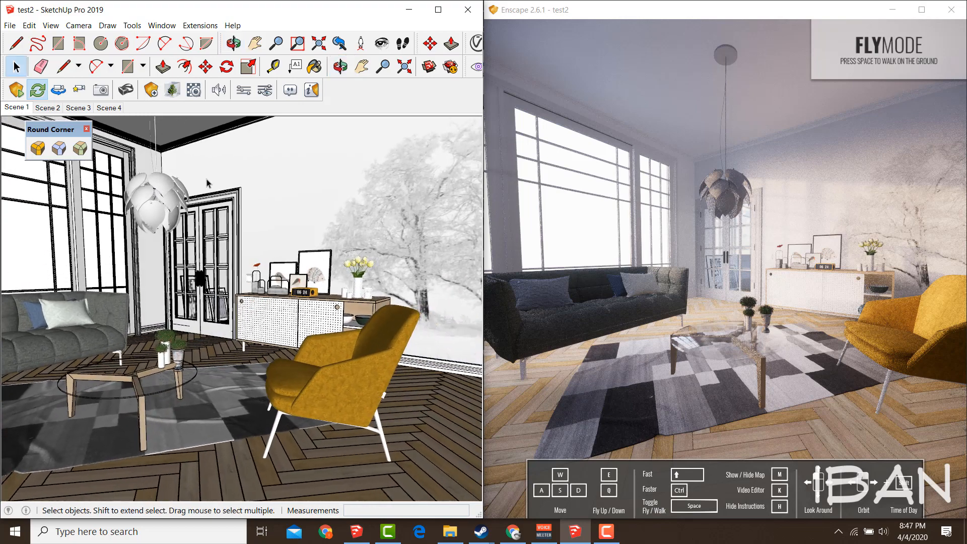
{"action": "left_click", "coordinate": [55, 97]}
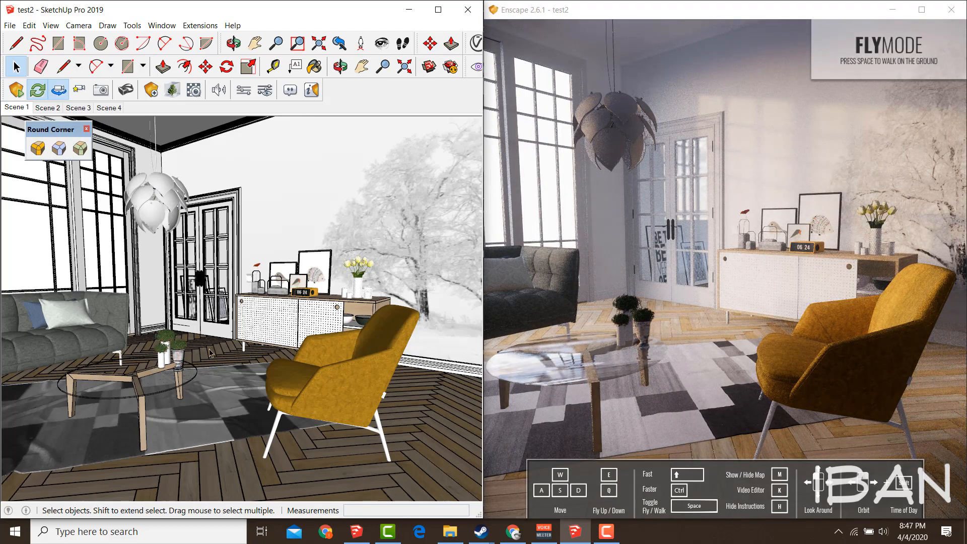
{"action": "mouse_move", "coordinate": [211, 352]}
{"action": "middle_mouse_down"}
{"action": "mouse_move", "coordinate": [219, 345]}
{"action": "mouse_move", "coordinate": [177, 340]}
{"action": "mouse_move", "coordinate": [194, 336]}
{"action": "mouse_move", "coordinate": [185, 326]}
{"action": "middle_mouse_up"}
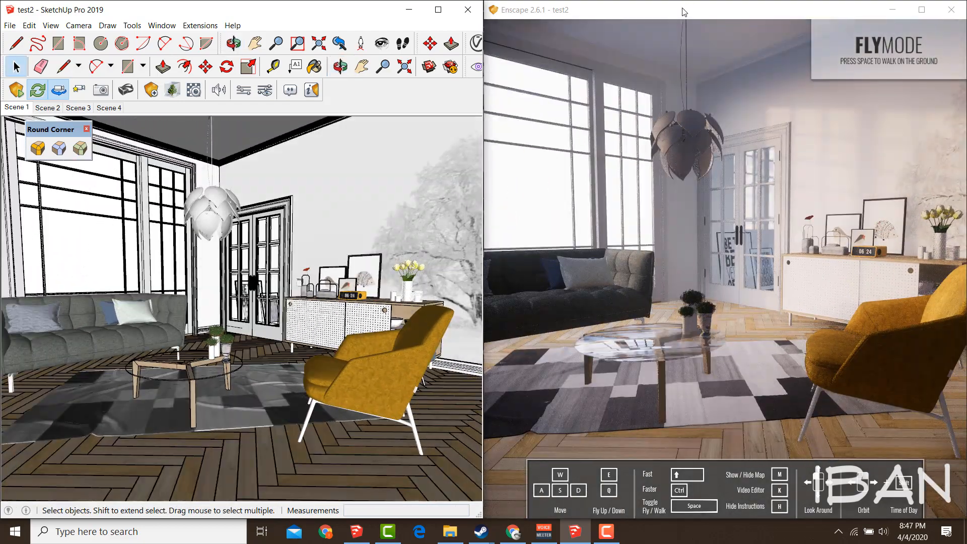
Step: Switch to the Enscape window and zoom the rendered living room in and out toward the sofa and doors
{"action": "left_click", "coordinate": [678, 11]}
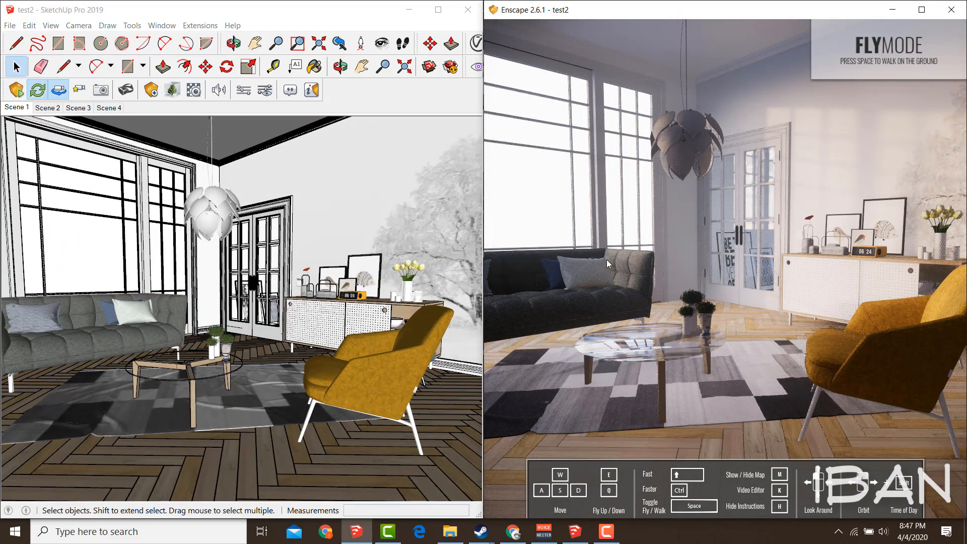
{"action": "scroll", "coordinate": [651, 246], "scroll_direction": "up", "scroll_amount": 3}
{"action": "scroll", "coordinate": [651, 246], "scroll_direction": "down", "scroll_amount": 3}
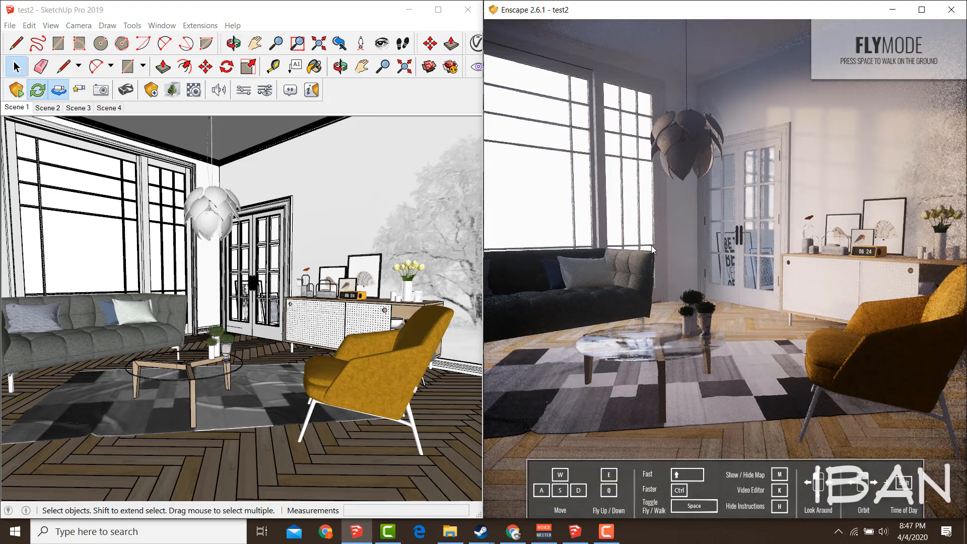
{"action": "scroll", "coordinate": [651, 246], "scroll_direction": "up", "scroll_amount": 3}
{"action": "scroll", "coordinate": [728, 249], "scroll_direction": "down", "scroll_amount": 3}
{"action": "scroll", "coordinate": [697, 286], "scroll_direction": "up", "scroll_amount": 4}
{"action": "scroll", "coordinate": [697, 283], "scroll_direction": "down", "scroll_amount": 3}
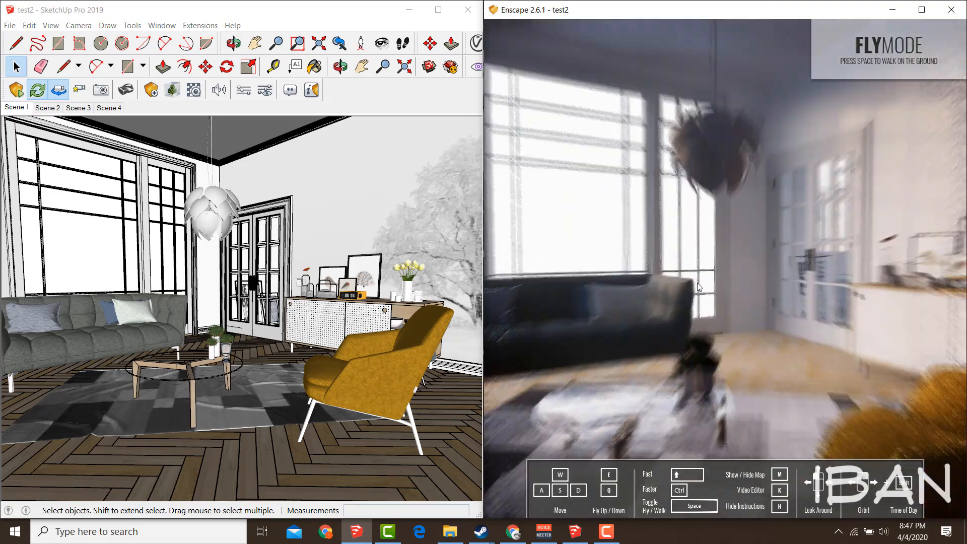
{"action": "scroll", "coordinate": [698, 287], "scroll_direction": "up", "scroll_amount": 4}
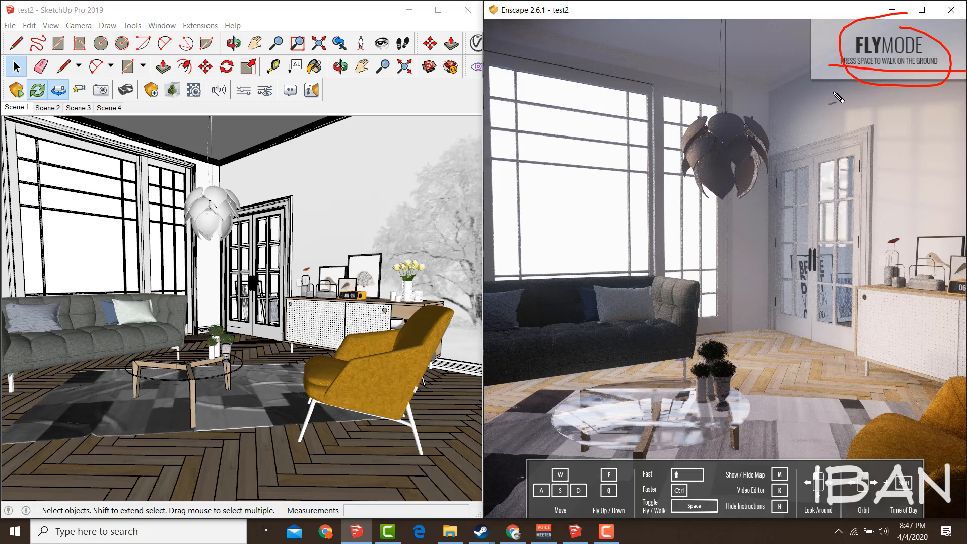
Step: Switch Enscape to Walk Mode and walk forward and back through the living room
{"action": "key", "text": "space"}
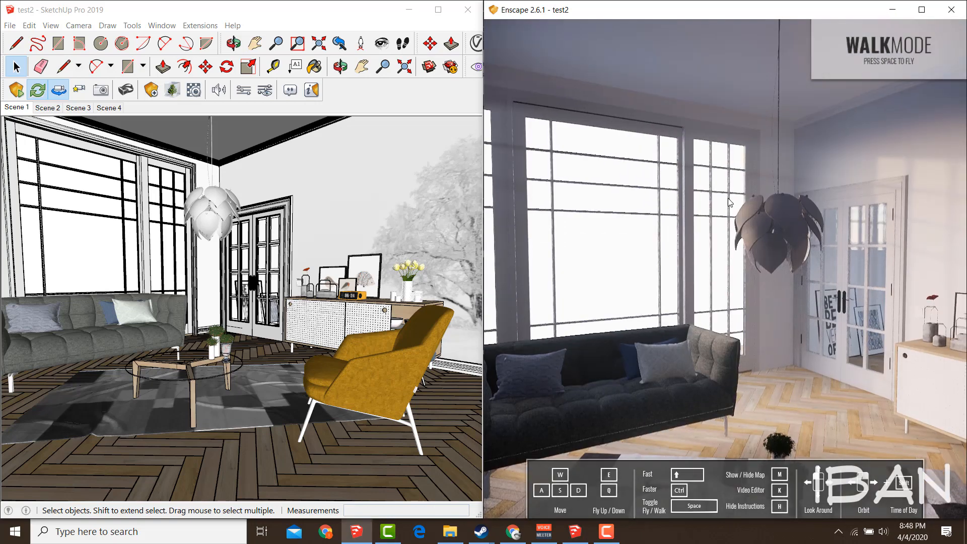
{"action": "mouse_move", "coordinate": [719, 248]}
{"action": "left_mouse_down"}
{"action": "mouse_move", "coordinate": [881, 254]}
{"action": "mouse_move", "coordinate": [544, 255]}
{"action": "mouse_move", "coordinate": [721, 241]}
{"action": "mouse_move", "coordinate": [720, 231]}
{"action": "mouse_move", "coordinate": [856, 262]}
{"action": "mouse_move", "coordinate": [775, 259]}
{"action": "mouse_move", "coordinate": [816, 259]}
{"action": "mouse_move", "coordinate": [876, 226]}
{"action": "mouse_move", "coordinate": [786, 267]}
{"action": "mouse_move", "coordinate": [704, 262]}
{"action": "mouse_move", "coordinate": [706, 249]}
{"action": "left_mouse_up"}
{"action": "key", "text": "w"}
{"action": "key", "text": "w"}
{"action": "key", "text": "w"}
{"action": "key", "text": "w"}
{"action": "key", "text": "w"}
{"action": "key", "text": "s"}
Step: Return to Fly Mode, fly back and forth through the room, and lower the camera to furniture height
{"action": "key", "text": "space"}
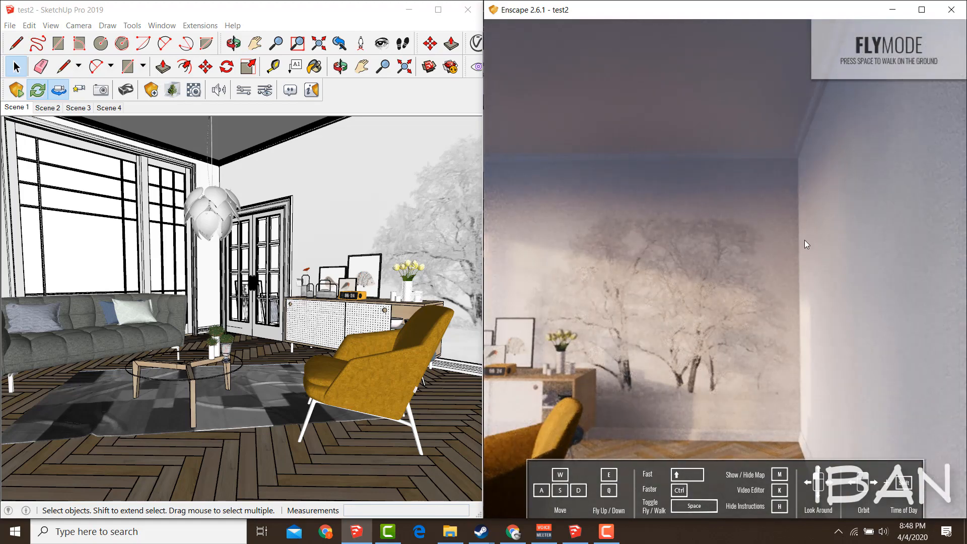
{"action": "key", "text": "s"}
{"action": "key", "text": "w"}
{"action": "mouse_move", "coordinate": [810, 240]}
{"action": "left_mouse_down"}
{"action": "mouse_move", "coordinate": [791, 246]}
{"action": "mouse_move", "coordinate": [798, 241]}
{"action": "left_mouse_up"}
{"action": "key", "text": "s"}
{"action": "key", "text": "s"}
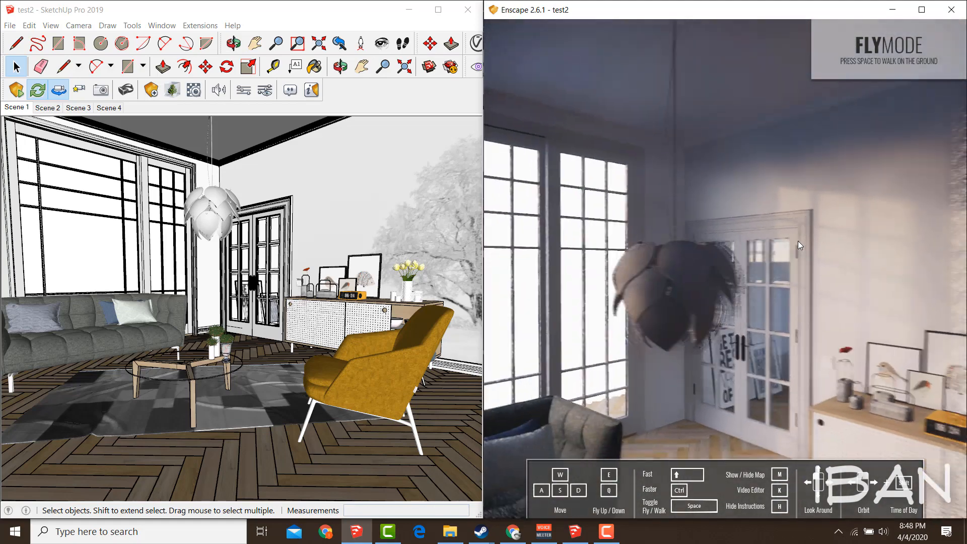
{"action": "key", "text": "s"}
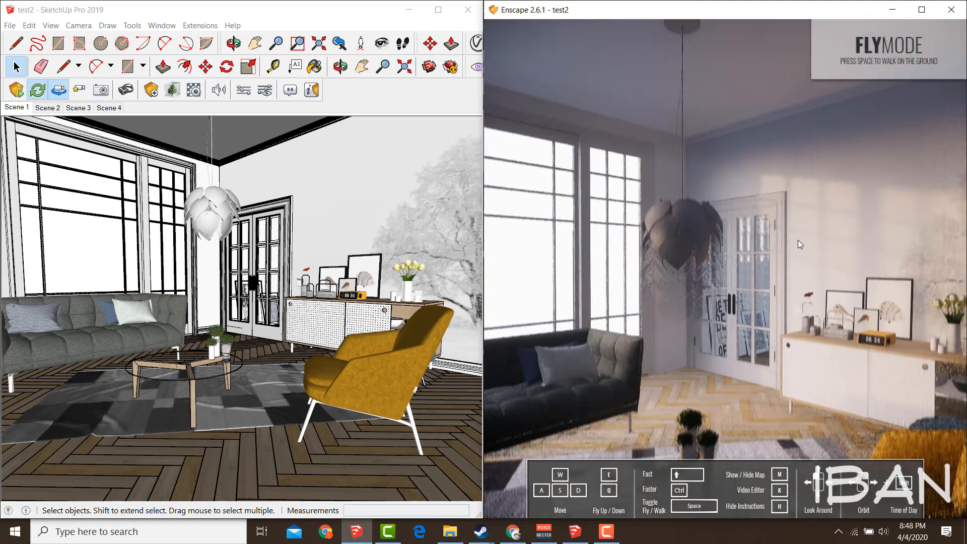
{"action": "key", "text": "s"}
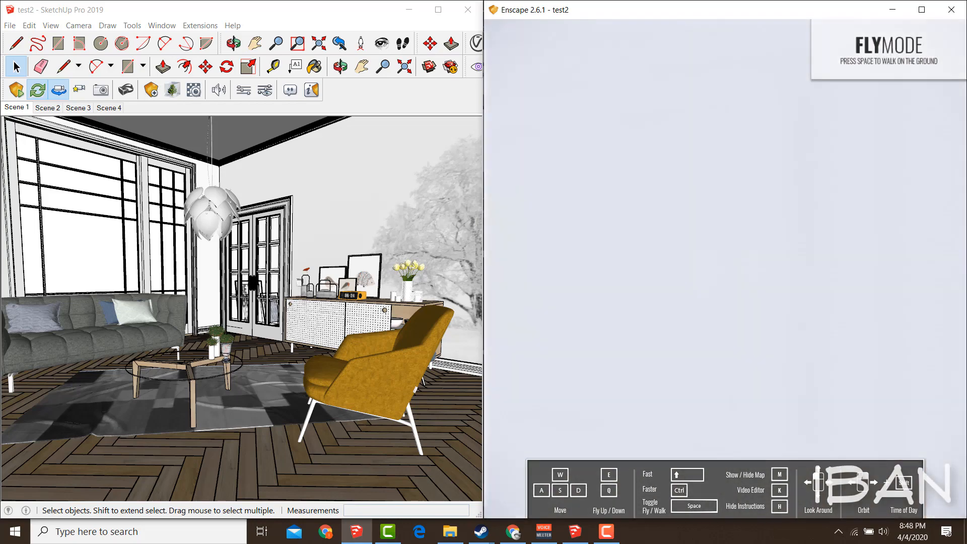
{"action": "key", "text": "w"}
{"action": "key", "text": "w"}
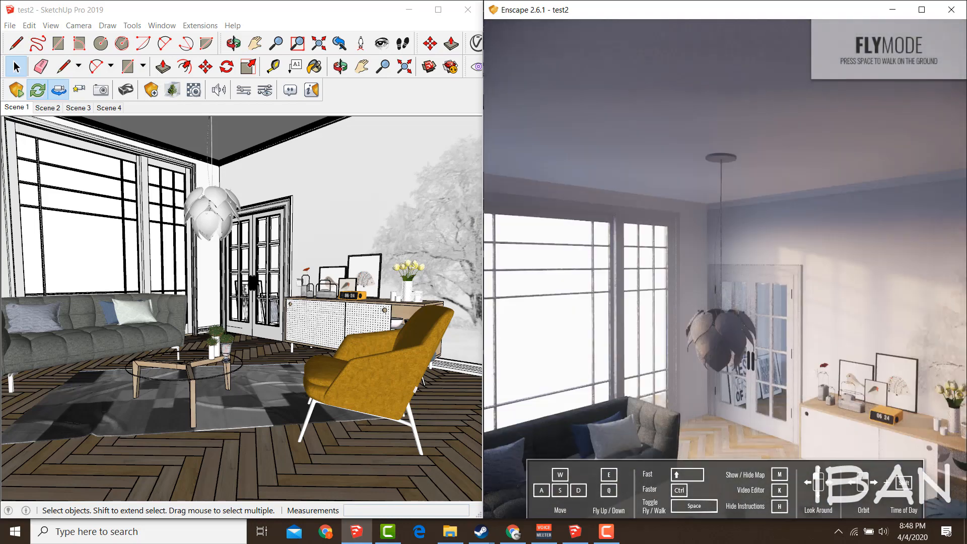
{"action": "key", "text": "q"}
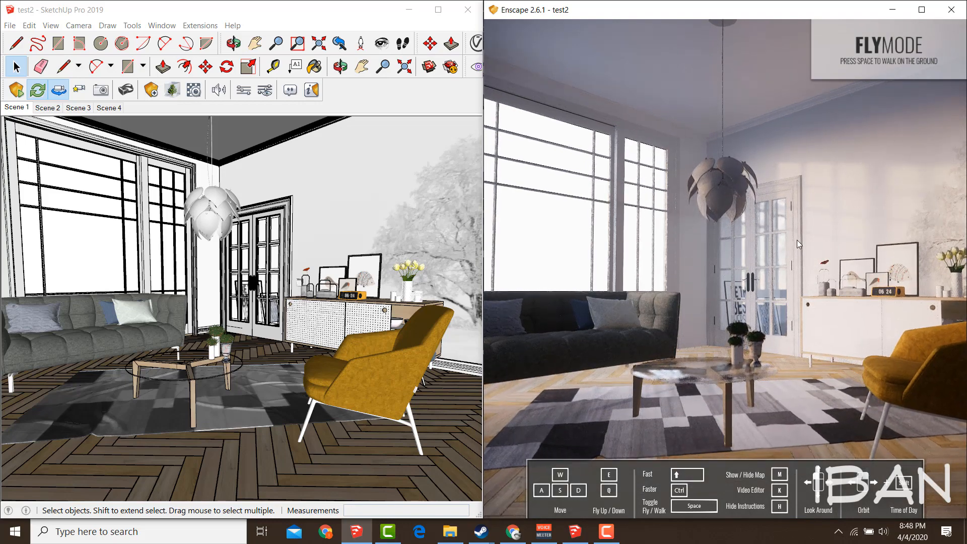
Step: Toggle between Fly and Walk Mode, ending in Walk Mode, and walk backward and sideways in the room
{"action": "key", "text": "space"}
{"action": "key", "text": "space"}
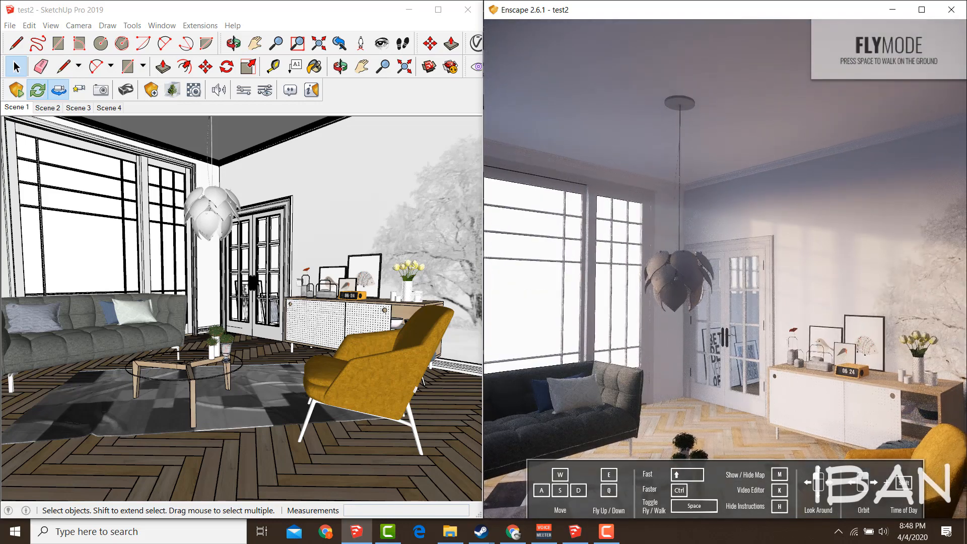
{"action": "key", "text": "space"}
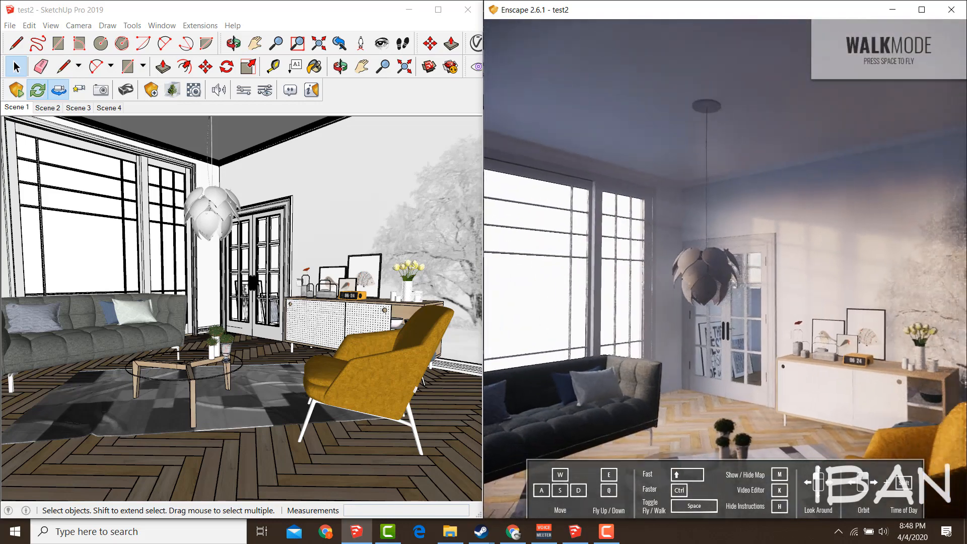
{"action": "key", "text": "s"}
{"action": "key", "text": "d"}
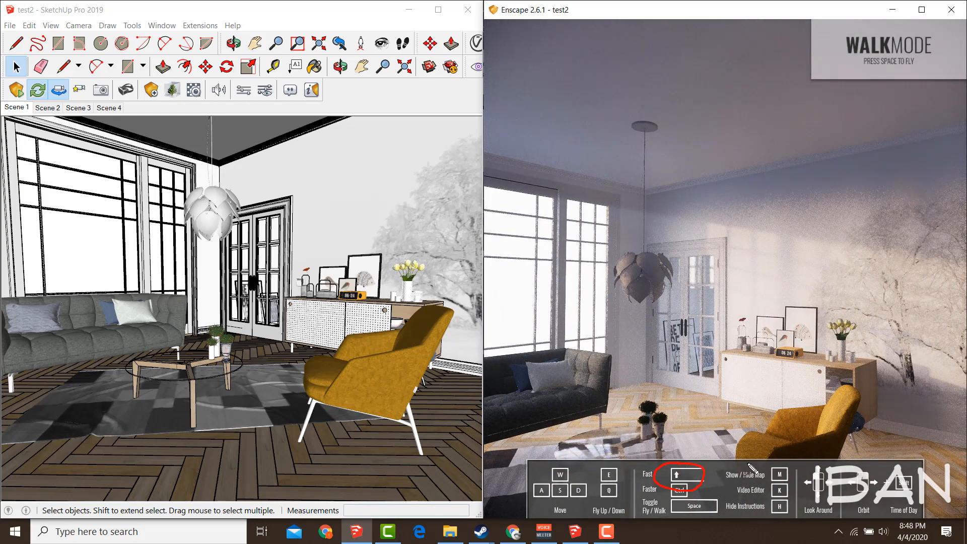
{"action": "key", "text": "Escape"}
Step: Switch to Fly Mode, fly backward outside the building to view its exterior, and fly back into the living room
{"action": "key", "text": "space"}
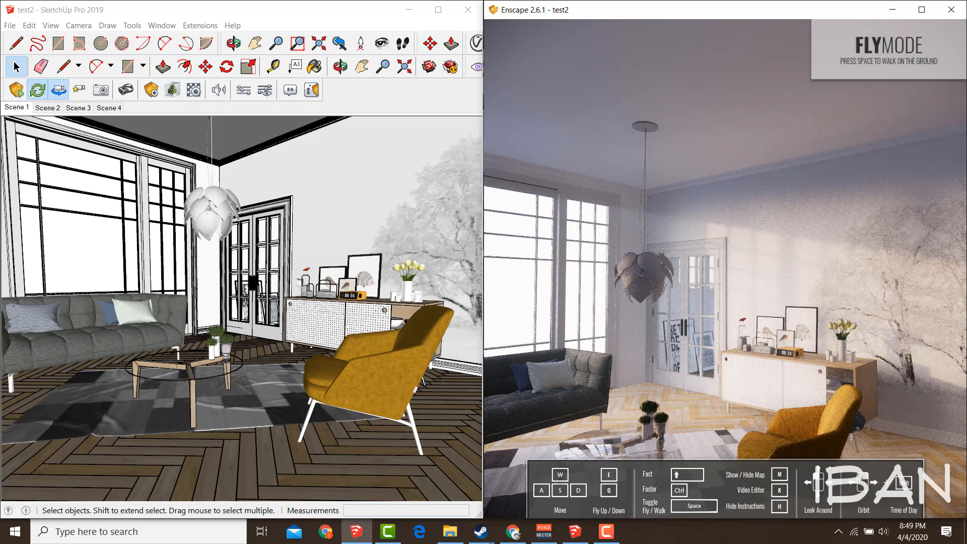
{"action": "key", "text": "s"}
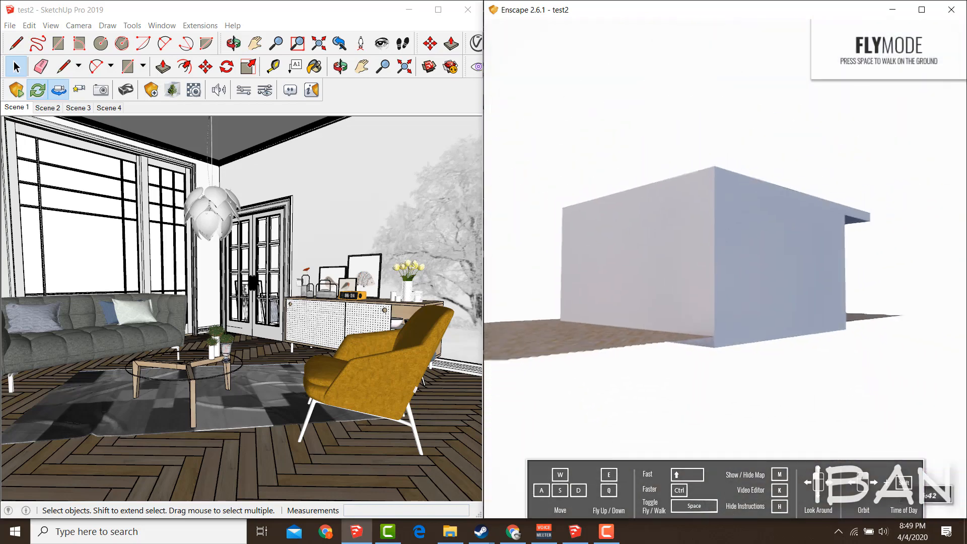
{"action": "key", "text": "w"}
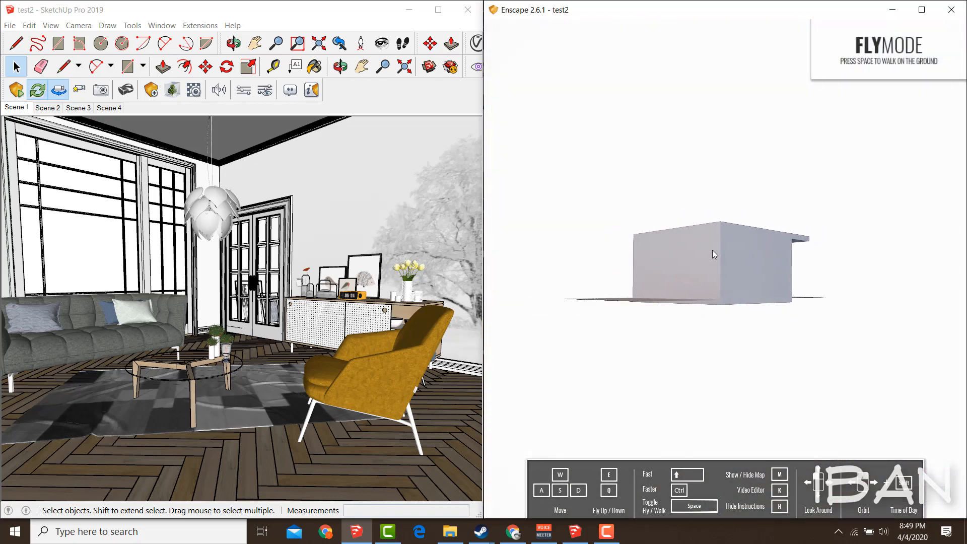
{"action": "key", "text": "w"}
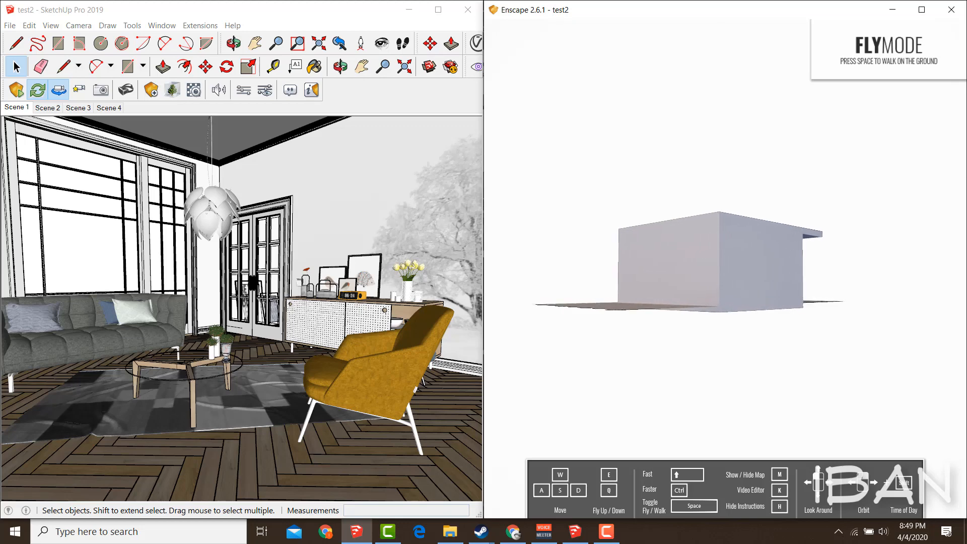
{"action": "key", "text": "w"}
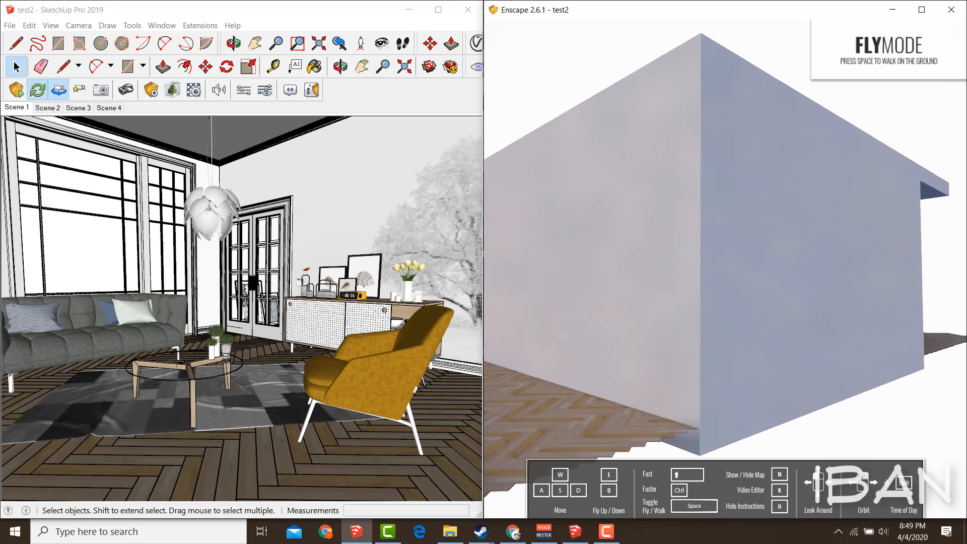
{"action": "key", "text": "w"}
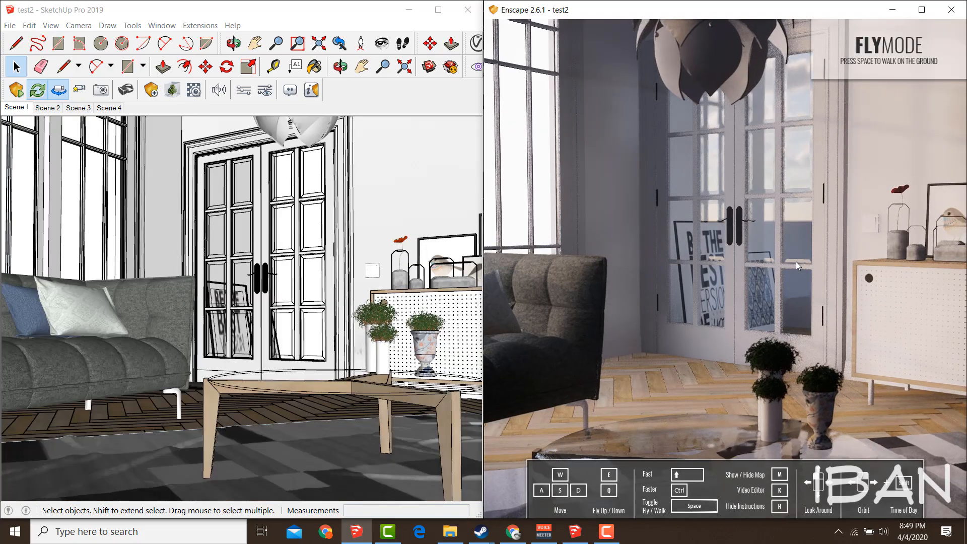
Step: Move the Enscape view closer to the double doors and show the map
{"action": "scroll", "coordinate": [796, 261], "scroll_direction": "up", "scroll_amount": 5}
{"action": "scroll", "coordinate": [796, 260], "scroll_direction": "down", "scroll_amount": 4}
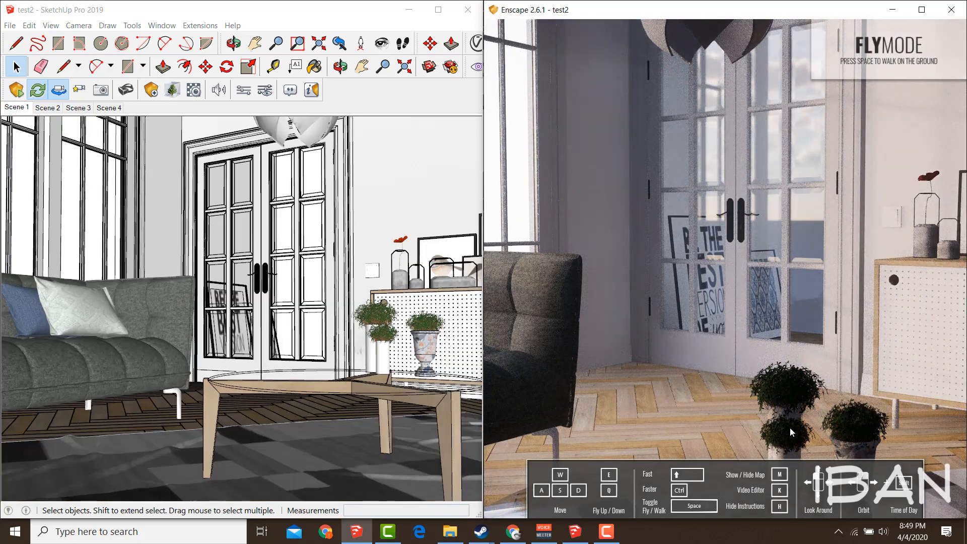
{"action": "key", "text": "m"}
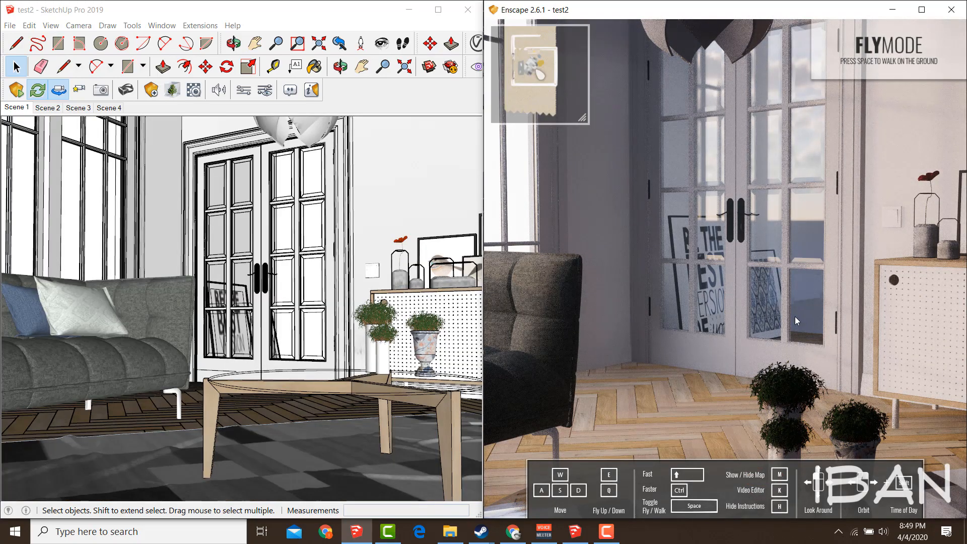
Step: Enlarge the Enscape map and use it to jump the camera to several spots inside and just outside the living room
{"action": "left_click_drag", "start_coordinate": [582, 121], "coordinate": [650, 189]}
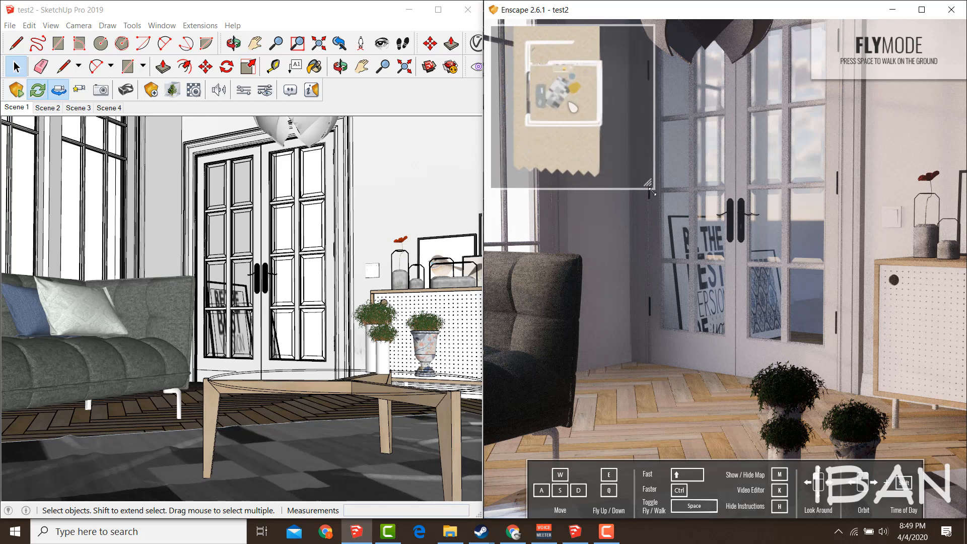
{"action": "left_click", "coordinate": [579, 98]}
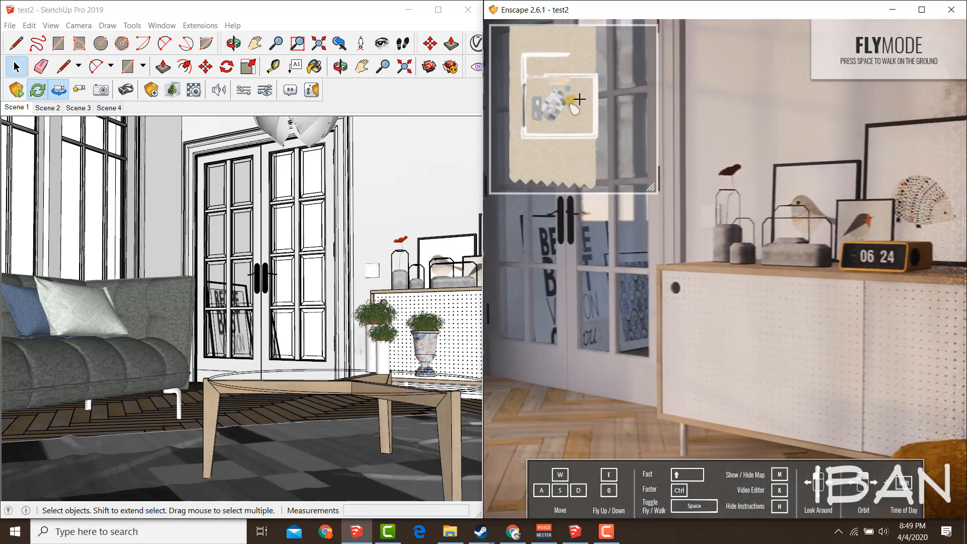
{"action": "left_click", "coordinate": [582, 107]}
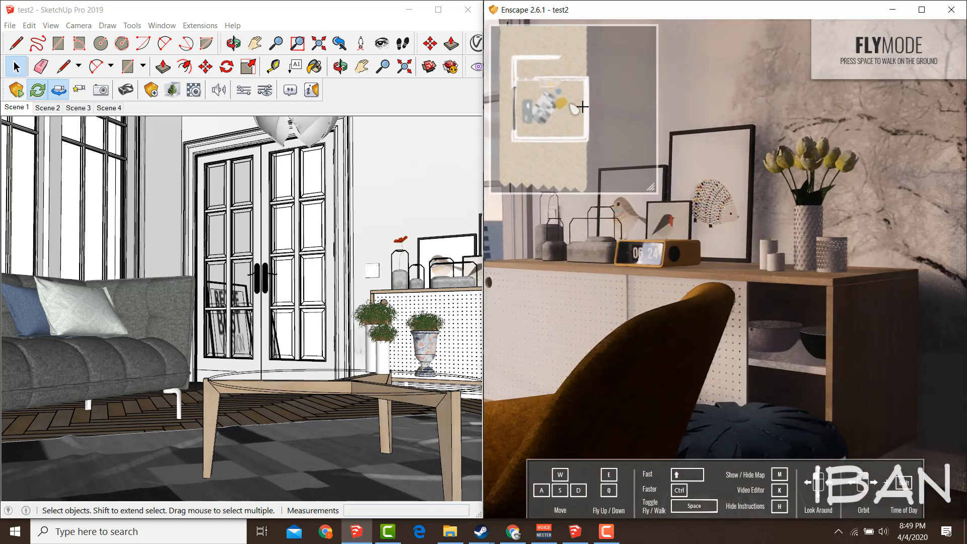
{"action": "left_click", "coordinate": [544, 128]}
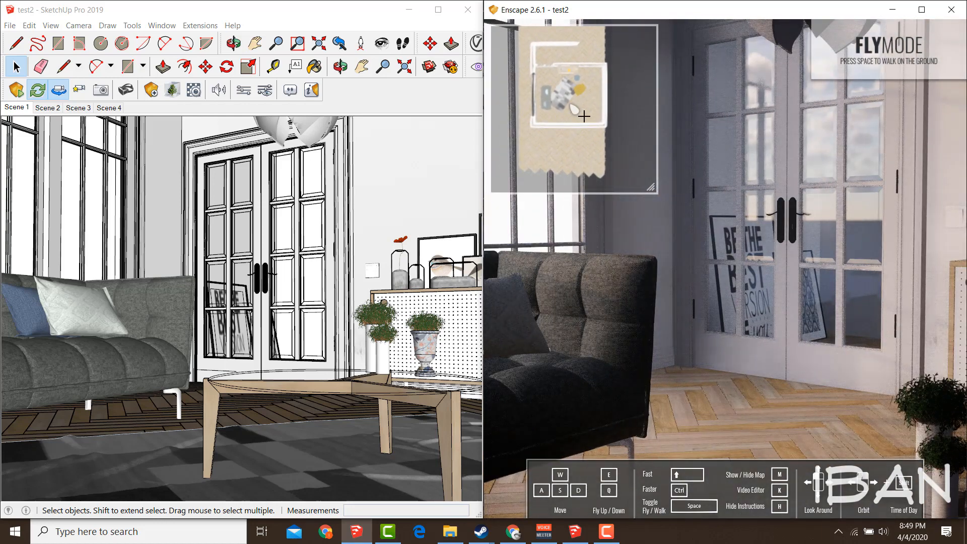
{"action": "left_click", "coordinate": [590, 117]}
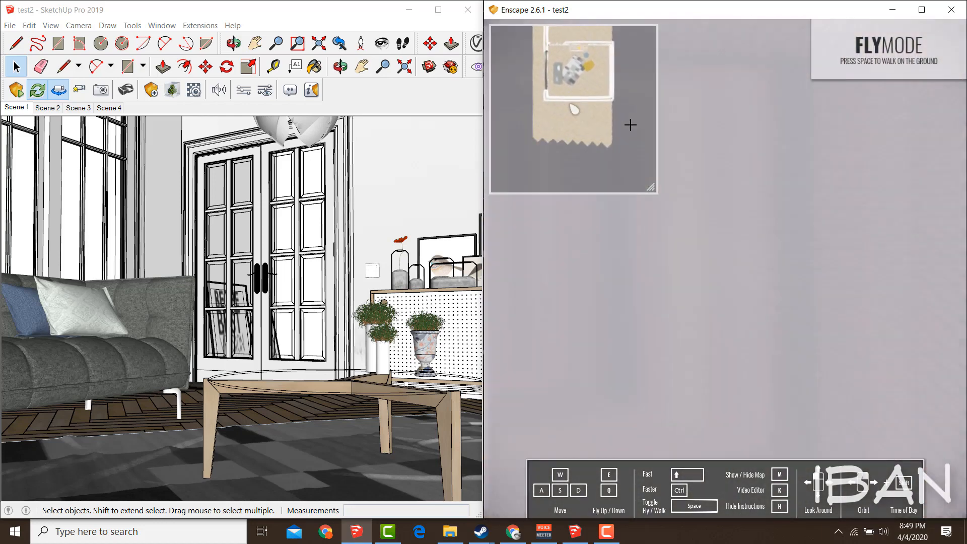
{"action": "left_click", "coordinate": [557, 66]}
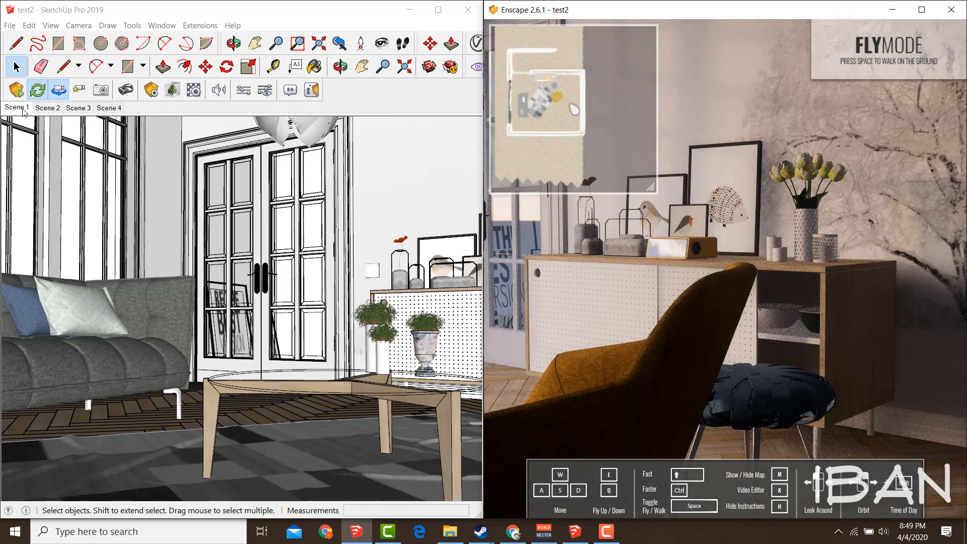
Step: Recall Scene 1 in SketchUp, return to the Enscape window and hide its map
{"action": "left_click", "coordinate": [23, 110]}
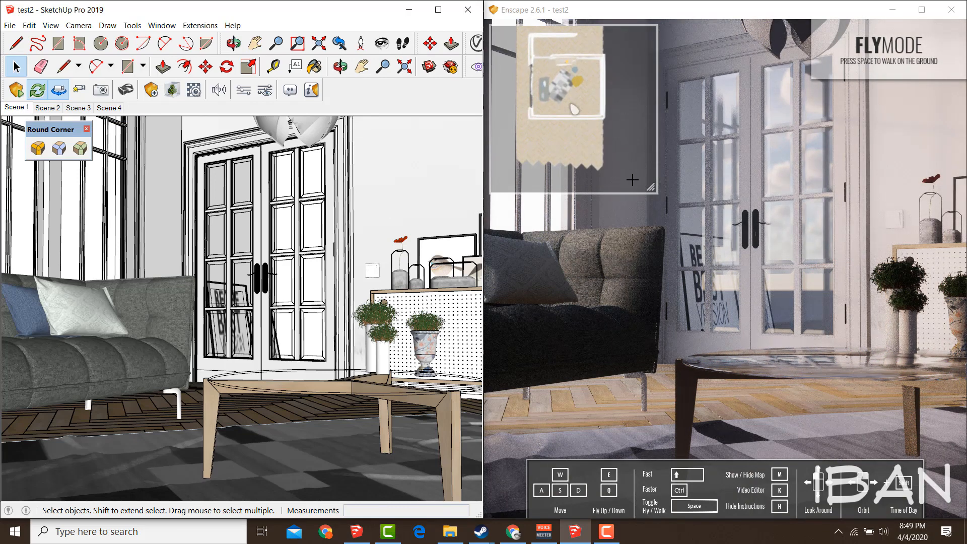
{"action": "left_click_drag", "start_coordinate": [412, 250], "coordinate": [612, 231]}
{"action": "left_click_drag", "start_coordinate": [604, 195], "coordinate": [656, 259]}
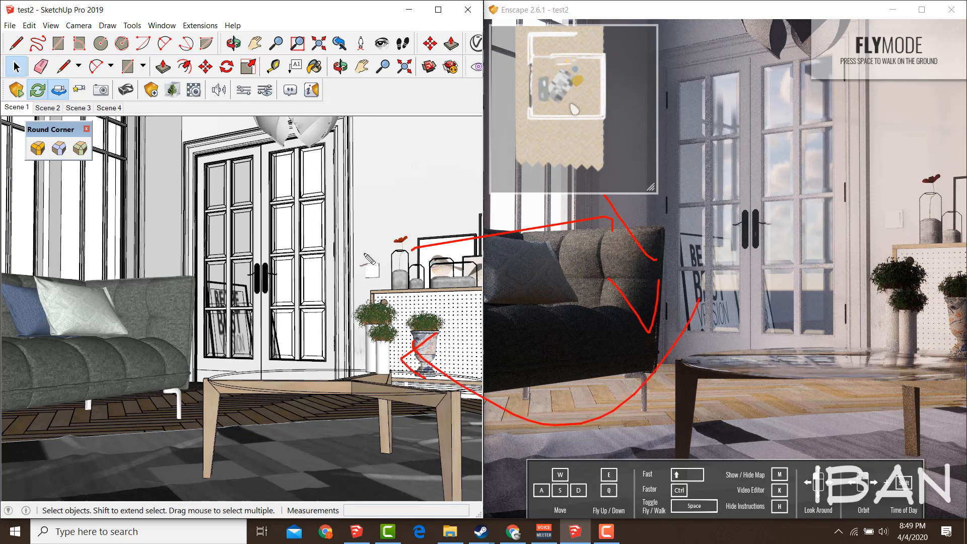
{"action": "key", "text": "Escape"}
{"action": "key", "text": "m"}
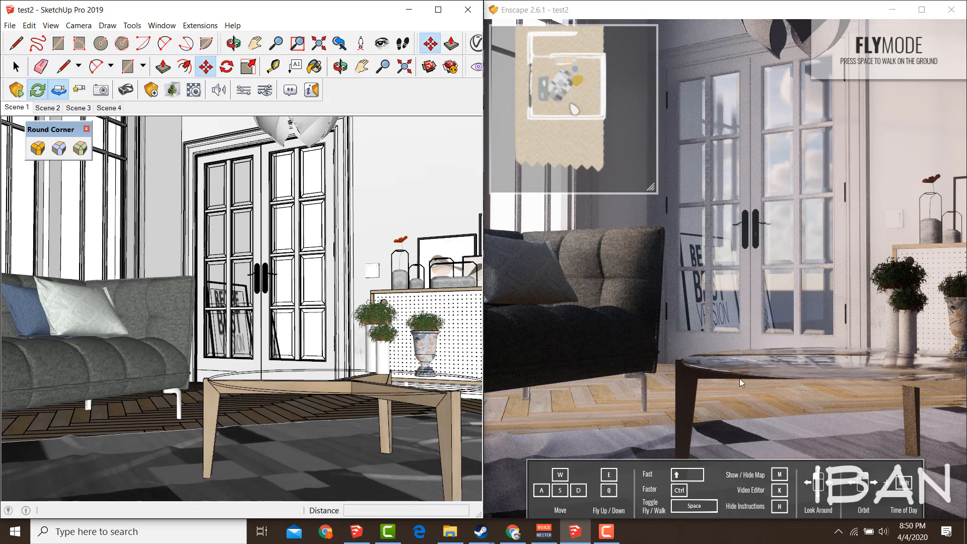
{"action": "left_click", "coordinate": [656, 17]}
{"action": "key", "text": "m"}
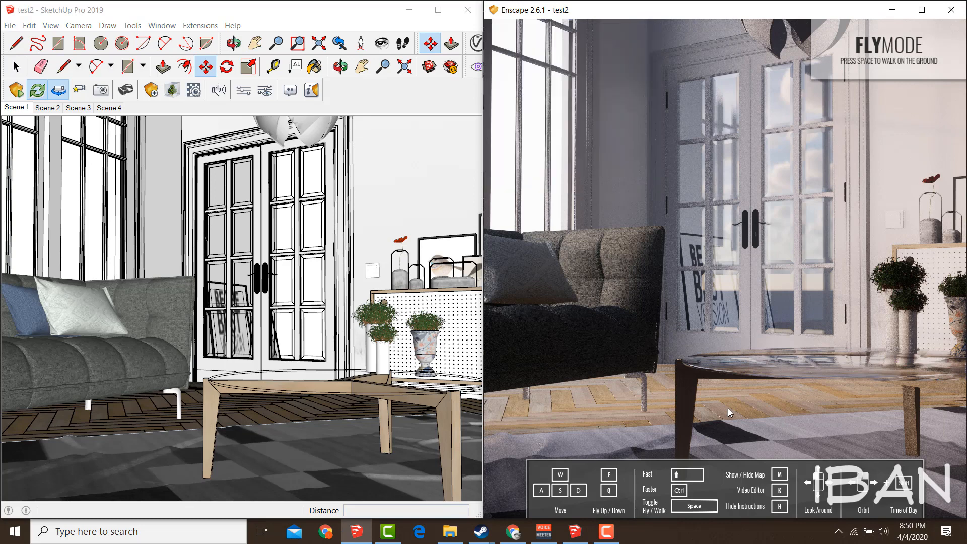
Step: Lower and raise the Enscape camera by the coffee table, and open and leave the Video Editor
{"action": "key", "text": "q"}
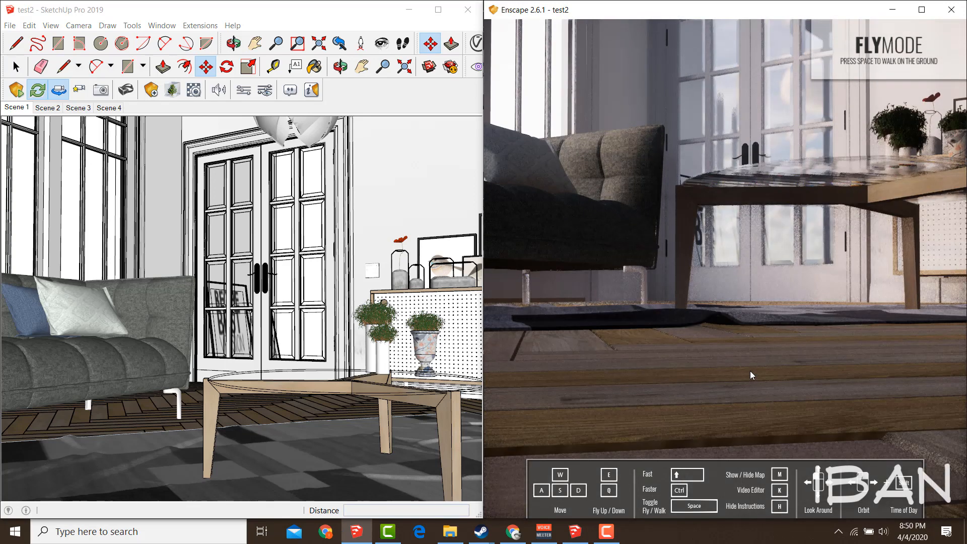
{"action": "key", "text": "e"}
{"action": "key", "text": "q"}
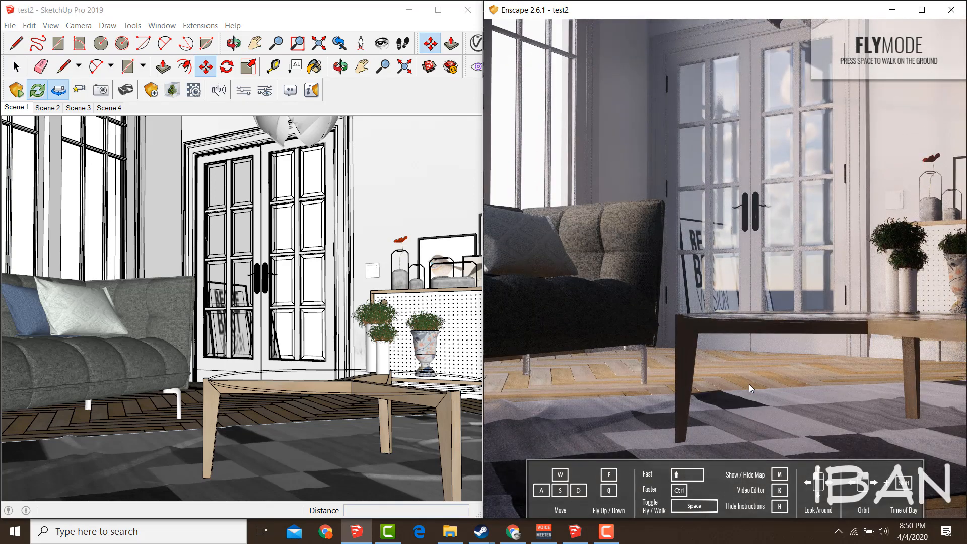
{"action": "key", "text": "k"}
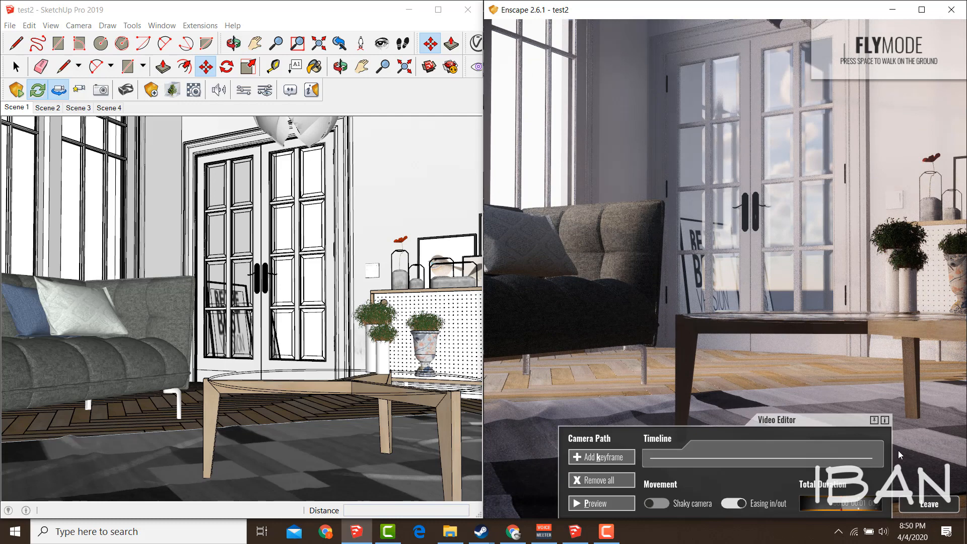
{"action": "left_click", "coordinate": [923, 503]}
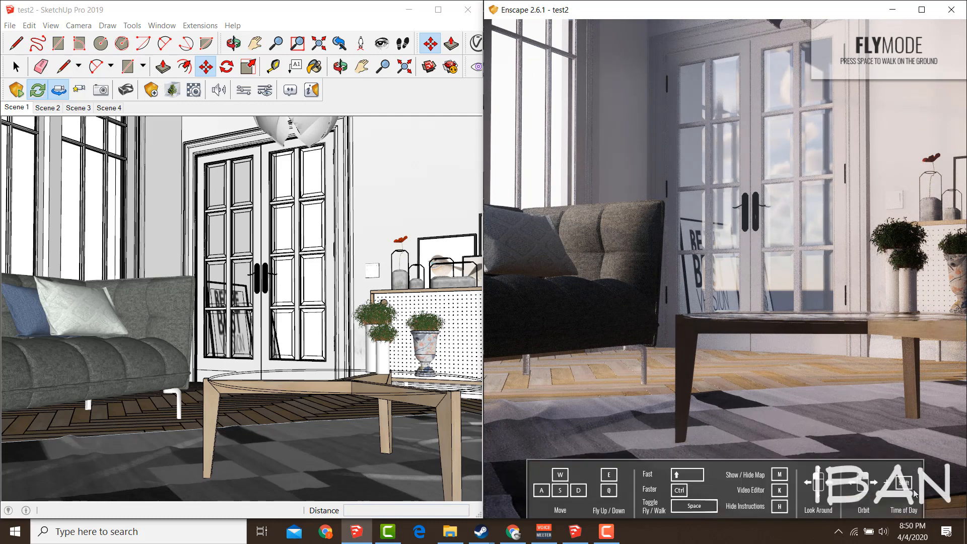
Step: Fly backward from the coffee table, and hide and show the Enscape navigation instructions
{"action": "key", "text": "s"}
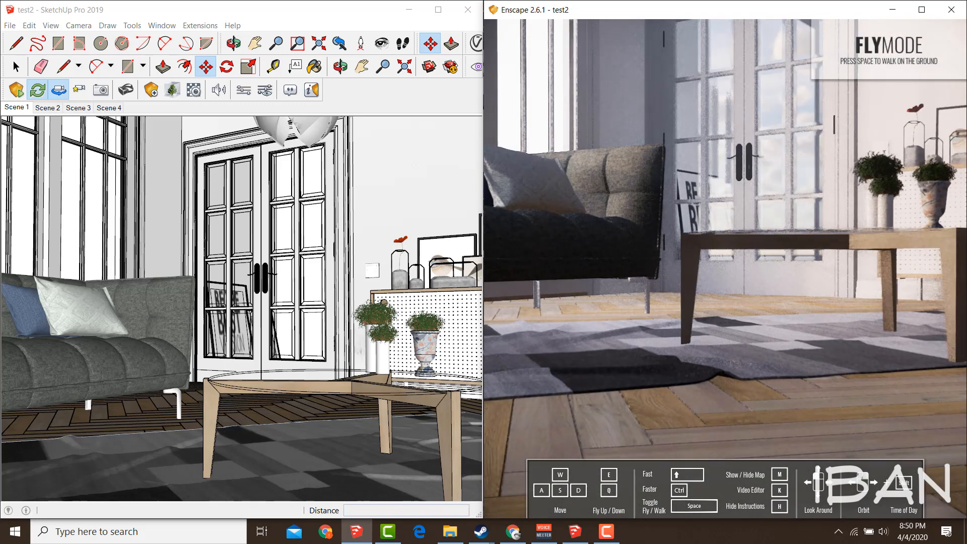
{"action": "key", "text": "h"}
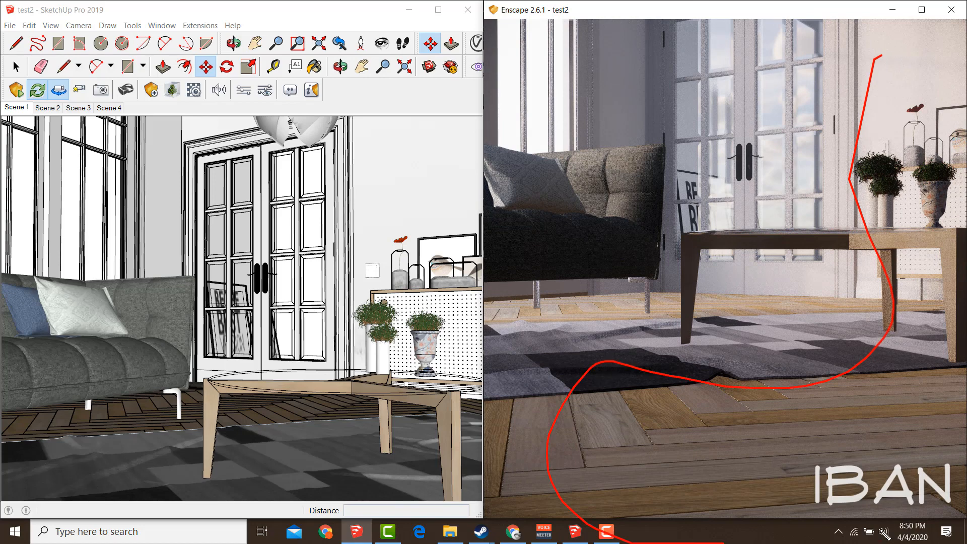
{"action": "key", "text": "Escape"}
{"action": "key", "text": "h"}
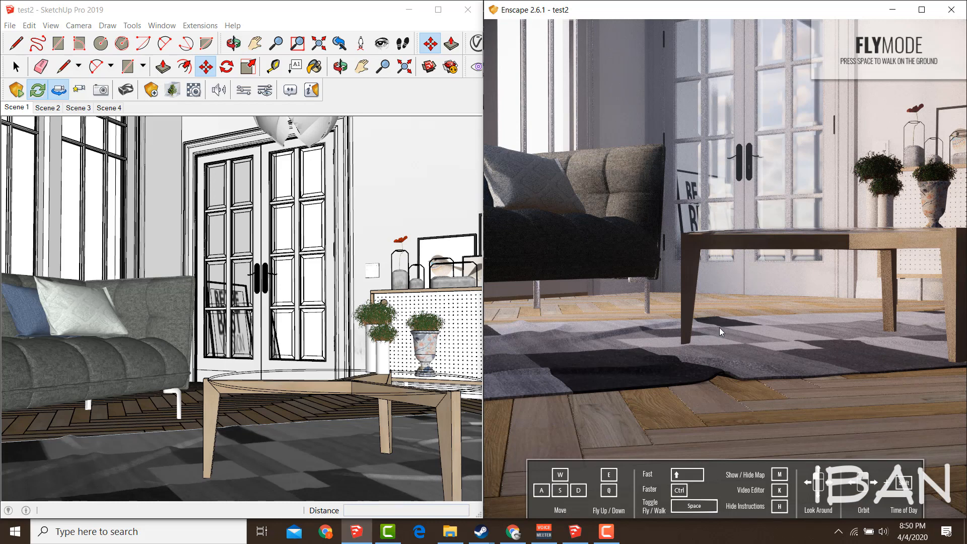
Step: Look around from the double doors to the sideboard and yellow armchair while flying the Enscape camera up and down
{"action": "key", "text": "q"}
{"action": "key", "text": "e"}
{"action": "mouse_move", "coordinate": [738, 330]}
{"action": "left_mouse_down"}
{"action": "mouse_move", "coordinate": [650, 323]}
{"action": "mouse_move", "coordinate": [816, 292]}
{"action": "mouse_move", "coordinate": [858, 301]}
{"action": "mouse_move", "coordinate": [852, 290]}
{"action": "mouse_move", "coordinate": [720, 295]}
{"action": "mouse_move", "coordinate": [847, 291]}
{"action": "mouse_move", "coordinate": [963, 308]}
{"action": "mouse_move", "coordinate": [964, 294]}
{"action": "left_mouse_up"}
{"action": "mouse_move", "coordinate": [107, 194]}
{"action": "left_mouse_down"}
{"action": "mouse_move", "coordinate": [952, 246]}
{"action": "mouse_move", "coordinate": [735, 176]}
{"action": "mouse_move", "coordinate": [705, 183]}
{"action": "mouse_move", "coordinate": [850, 214]}
{"action": "left_mouse_up"}
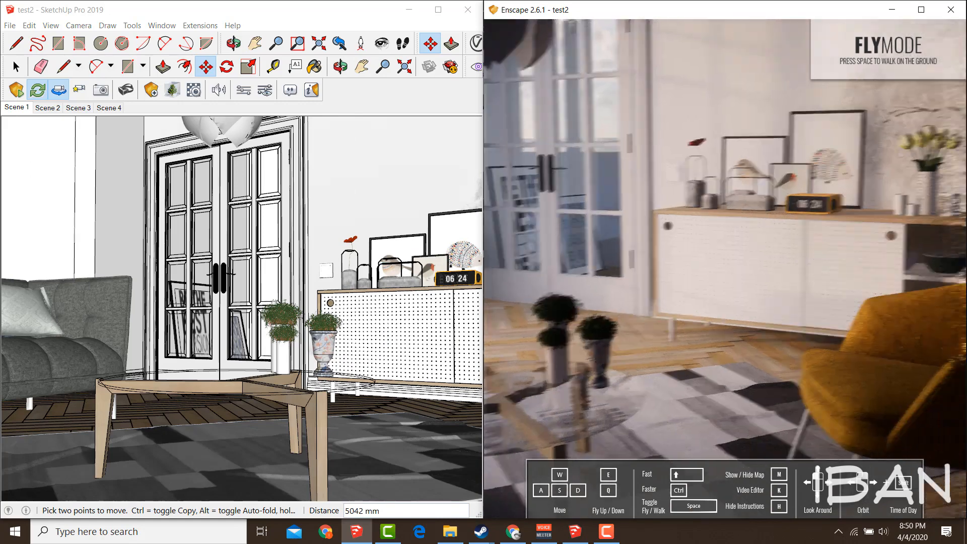
{"action": "left_click_drag", "start_coordinate": [705, 212], "coordinate": [741, 213]}
{"action": "key", "text": "q"}
{"action": "key", "text": "e"}
{"action": "key", "text": "q"}
{"action": "key", "text": "e"}
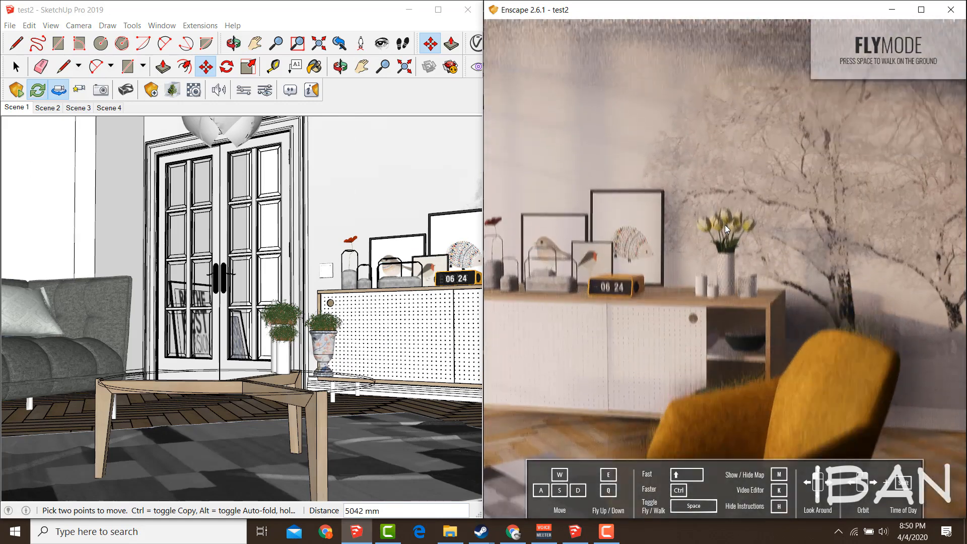
Step: Fly past the armchair up close to a wall, and back away to face the sideboard
{"action": "key", "text": "q"}
{"action": "key", "text": "e"}
{"action": "key", "text": "q"}
{"action": "key", "text": "a"}
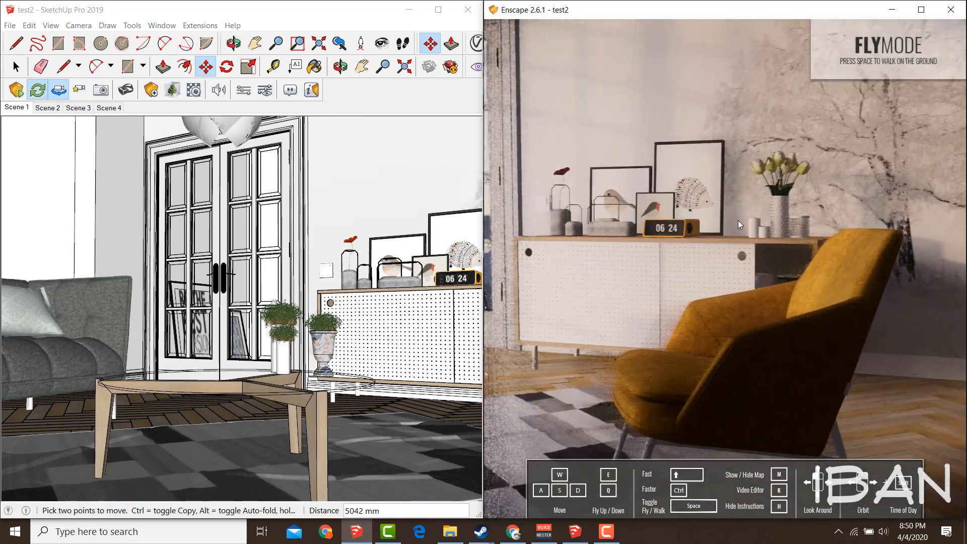
{"action": "key", "text": "e"}
{"action": "key", "text": "w"}
{"action": "left_click_drag", "start_coordinate": [856, 207], "coordinate": [649, 202]}
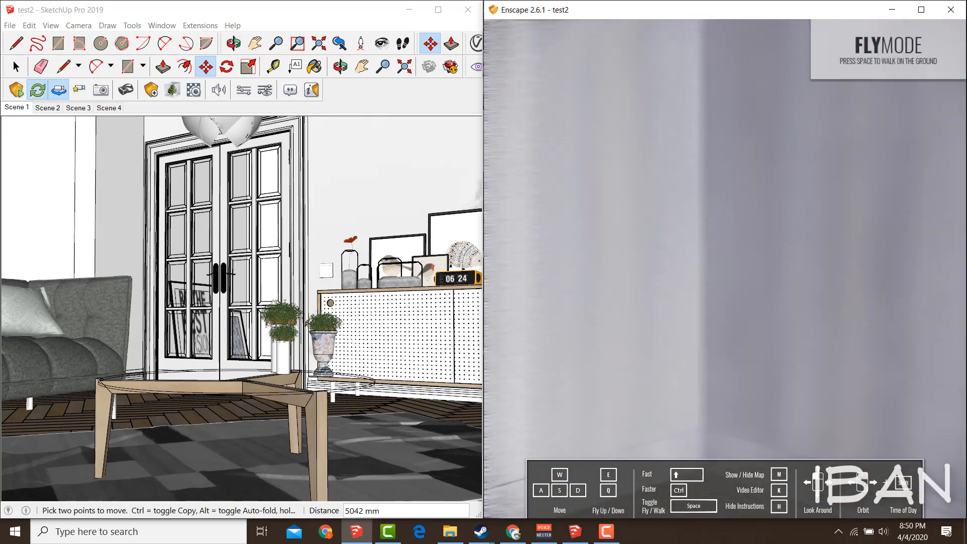
{"action": "key", "text": "s"}
{"action": "key", "text": "s"}
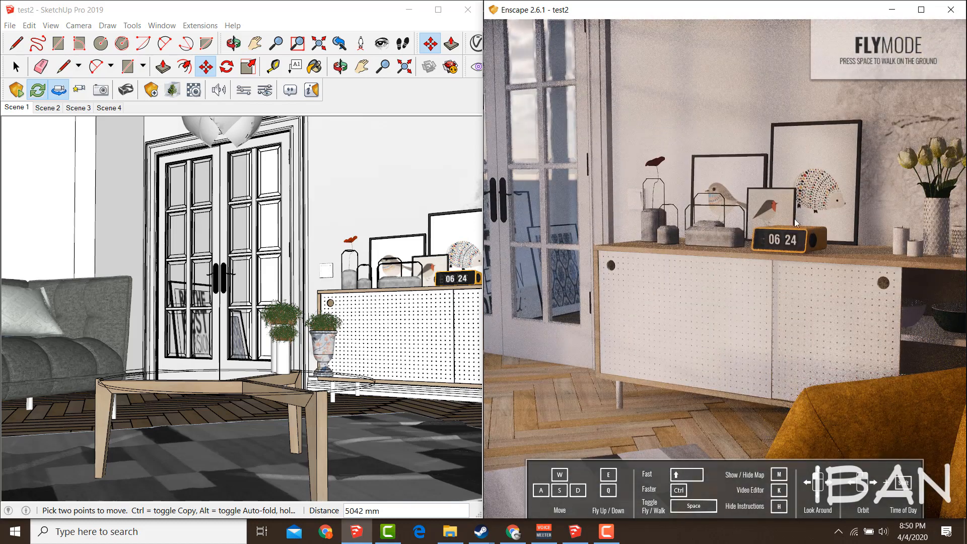
Step: Orbit the Enscape view around the sideboard and its picture frames, moving sideways and backward between turns
{"action": "right_click_drag", "start_coordinate": [795, 223], "coordinate": [755, 224]}
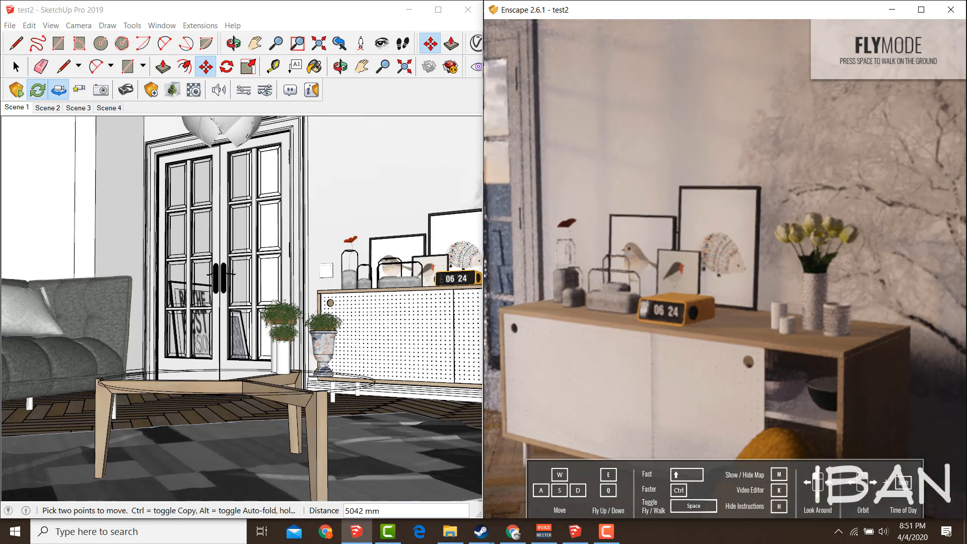
{"action": "key", "text": "d"}
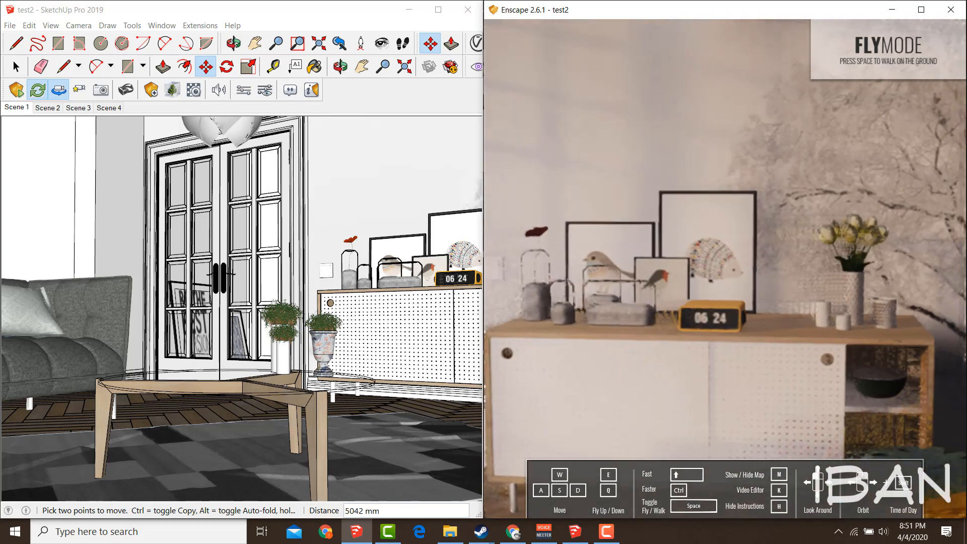
{"action": "key", "text": "s"}
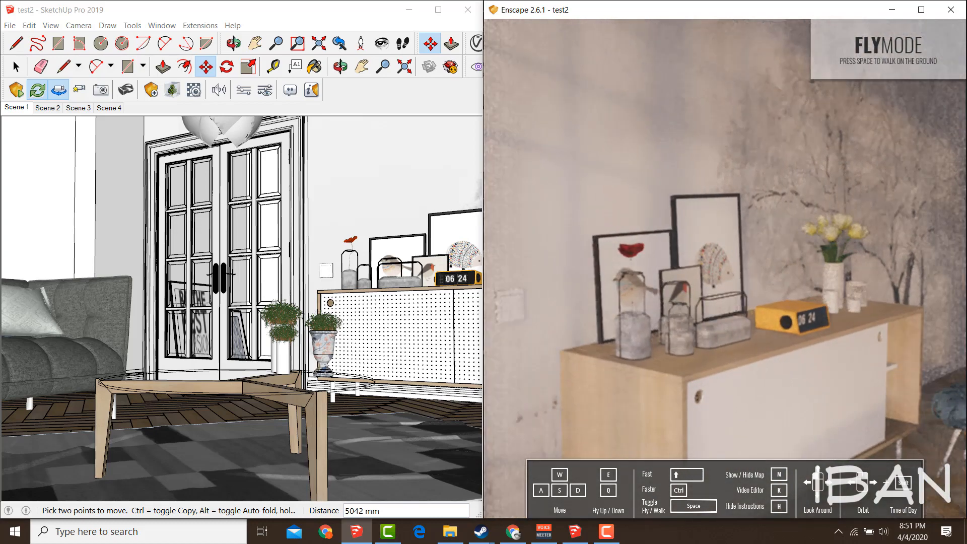
{"action": "right_click_drag", "start_coordinate": [785, 241], "coordinate": [650, 240]}
{"action": "mouse_move", "coordinate": [649, 241]}
{"action": "left_mouse_down"}
{"action": "mouse_move", "coordinate": [559, 244]}
{"action": "mouse_move", "coordinate": [608, 246]}
{"action": "left_mouse_up"}
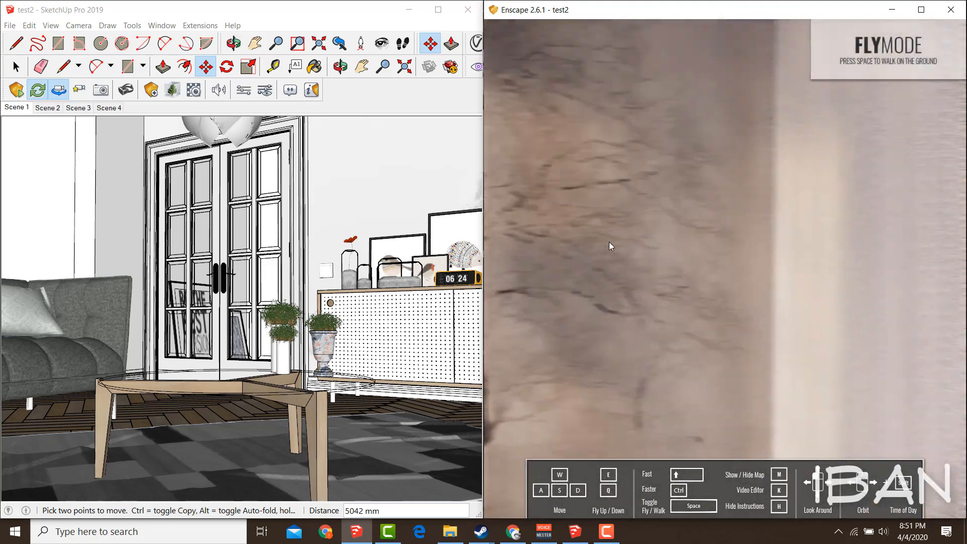
{"action": "left_click", "coordinate": [453, 235]}
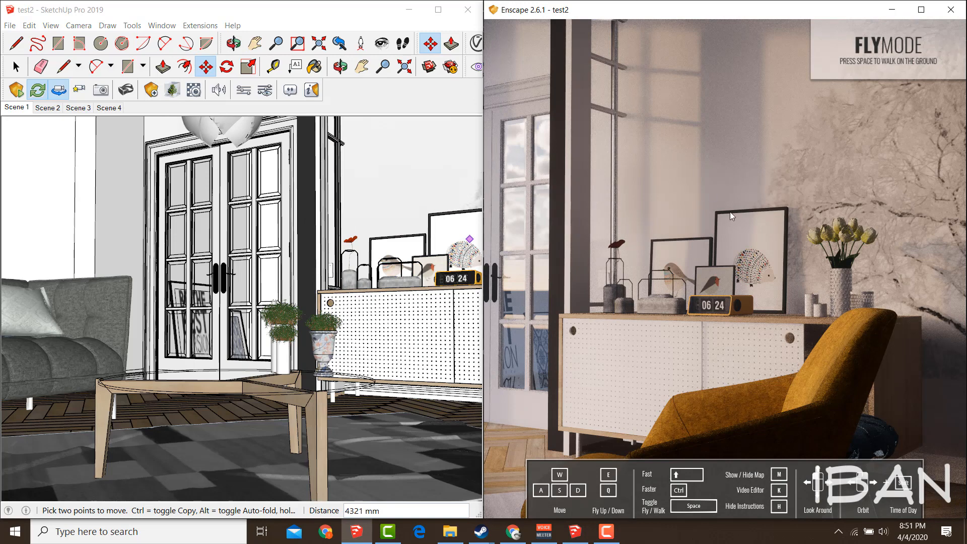
Step: Turn the Enscape view away from the sideboard while flying down, up and sideways around the armchair
{"action": "left_click_drag", "start_coordinate": [731, 215], "coordinate": [605, 239]}
{"action": "key", "text": "q"}
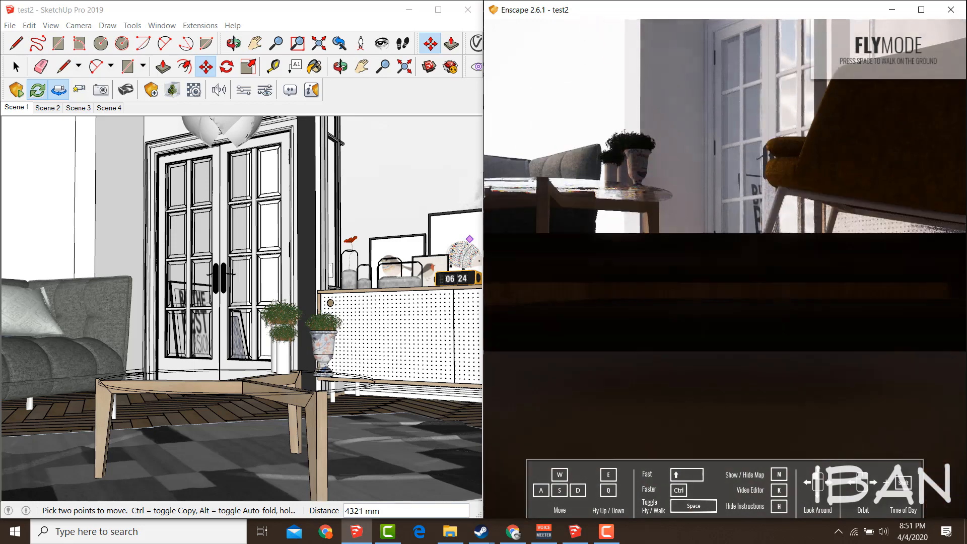
{"action": "key", "text": "e"}
{"action": "key", "text": "a"}
{"action": "left_click_drag", "start_coordinate": [744, 232], "coordinate": [705, 232]}
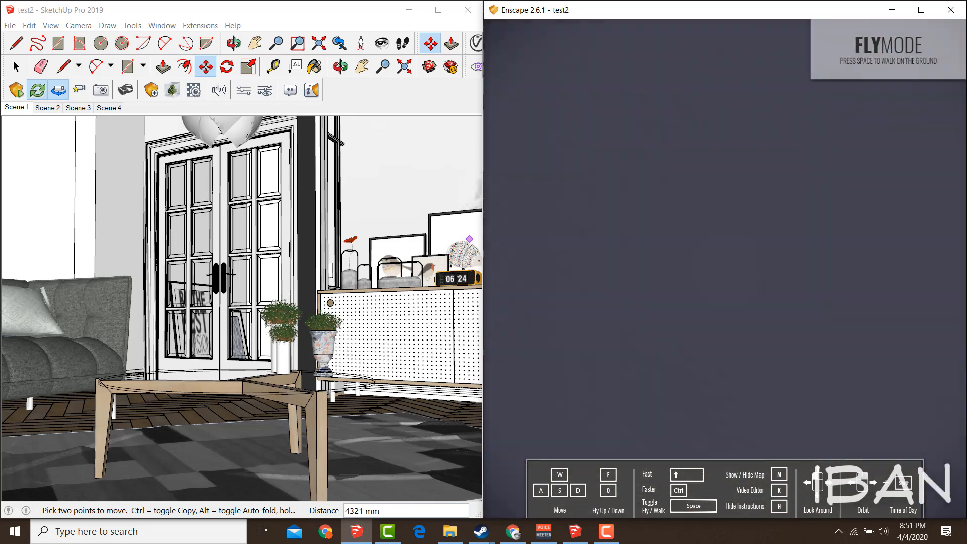
Step: Bring Enscape back to the Scene 1 view and change its time of day to night
{"action": "right_click_drag", "start_coordinate": [725, 269], "coordinate": [906, 314], "text": "shift"}
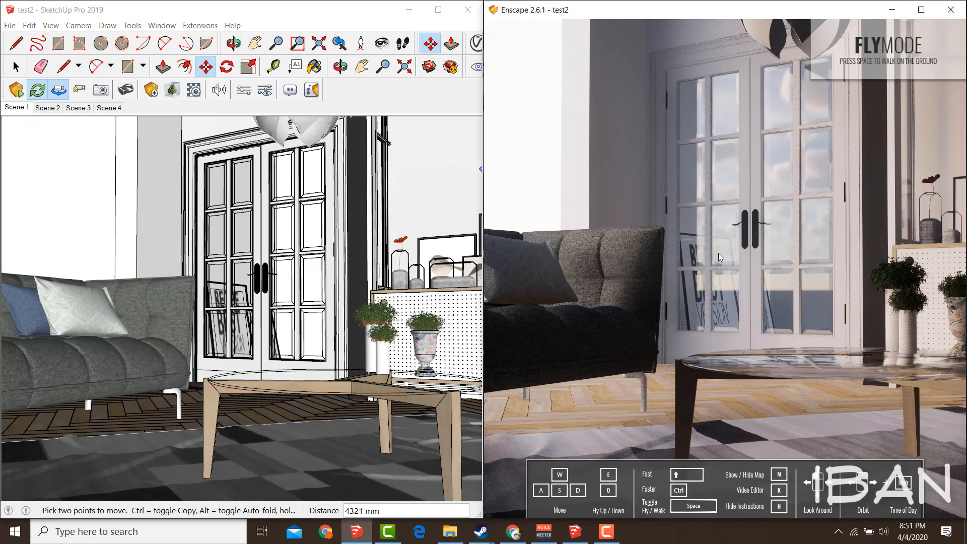
{"action": "mouse_move", "coordinate": [718, 253]}
{"action": "right_mouse_down", "text": "shift"}
{"action": "mouse_move", "coordinate": [791, 253]}
{"action": "mouse_move", "coordinate": [702, 253]}
{"action": "right_mouse_up", "text": "shift"}
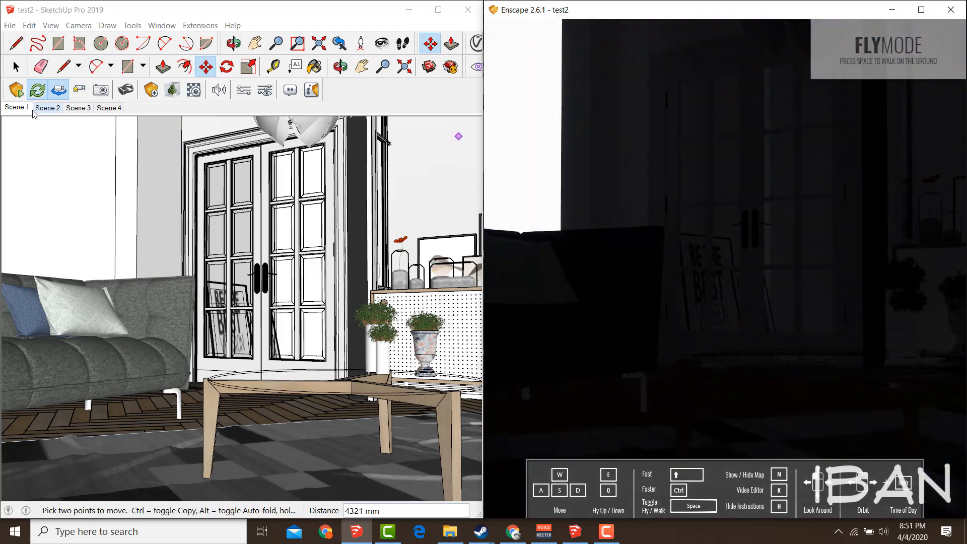
Step: Set the SketchUp camera's field of view to 60 degrees and update Scene 1 with the wider view
{"action": "left_click", "coordinate": [418, 111]}
{"action": "left_click", "coordinate": [383, 67]}
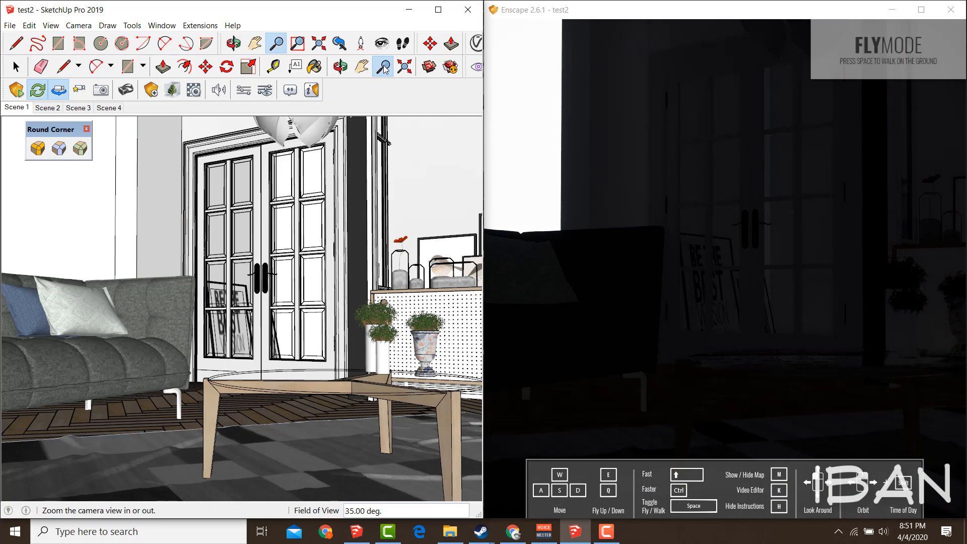
{"action": "key", "text": "Return"}
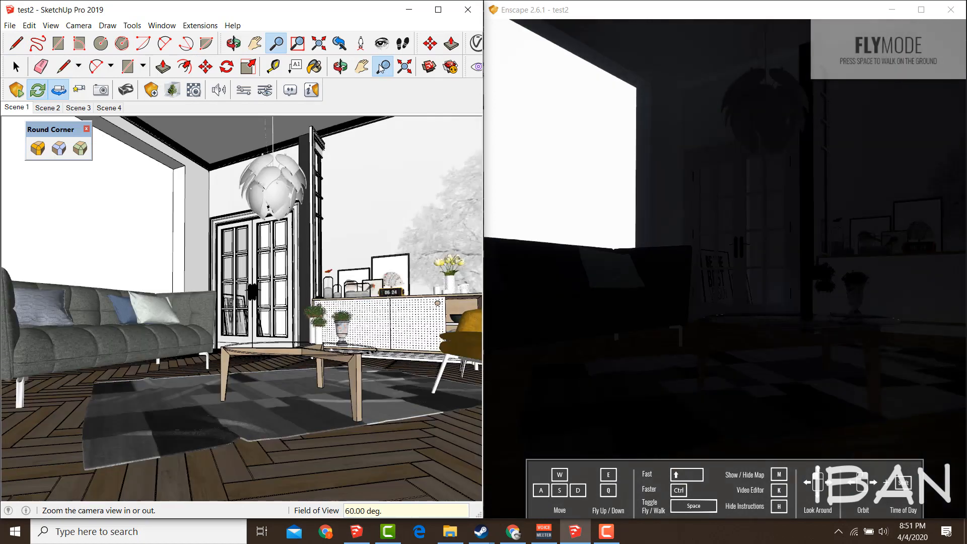
{"action": "right_click", "coordinate": [6, 106]}
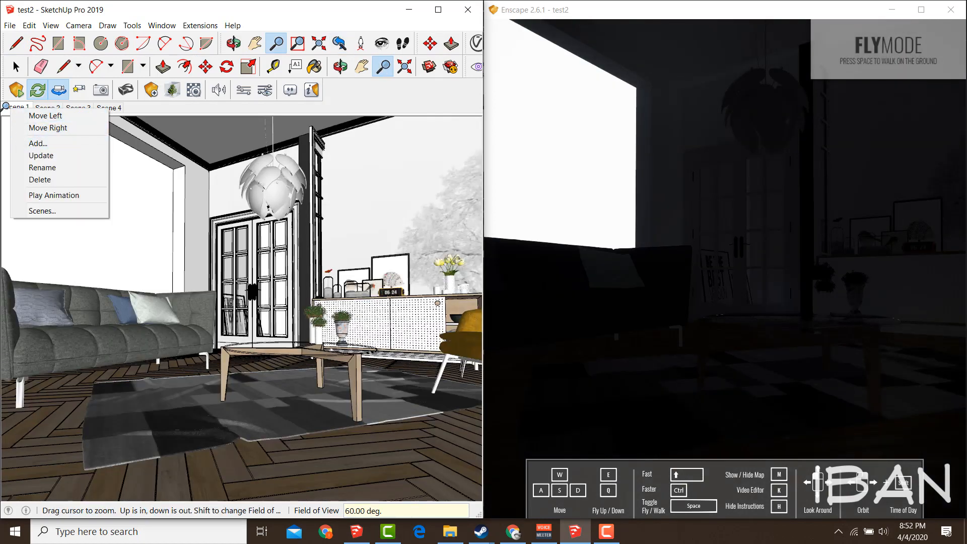
{"action": "left_click", "coordinate": [36, 155]}
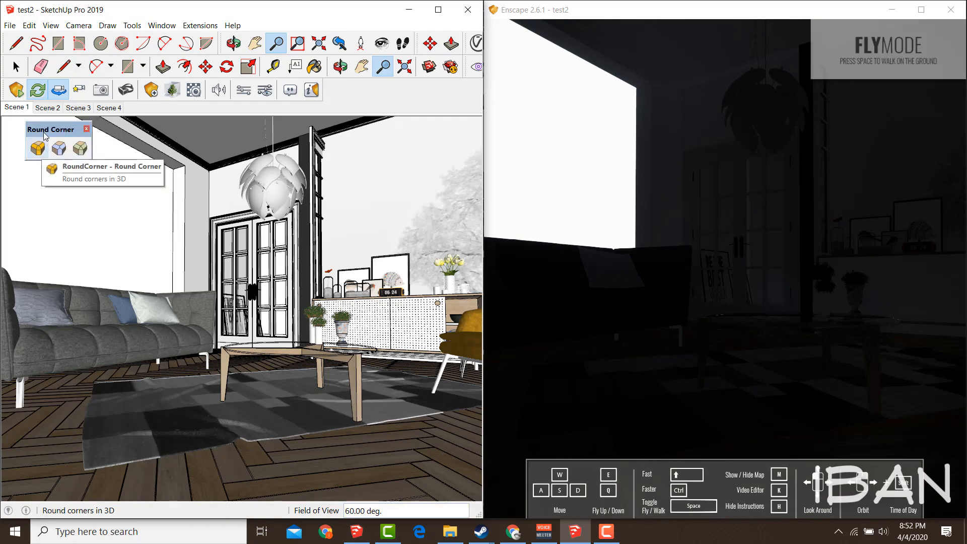
Step: Fly the Enscape view down and up in front of the coffee table and shift its time of day
{"action": "key", "text": "d"}
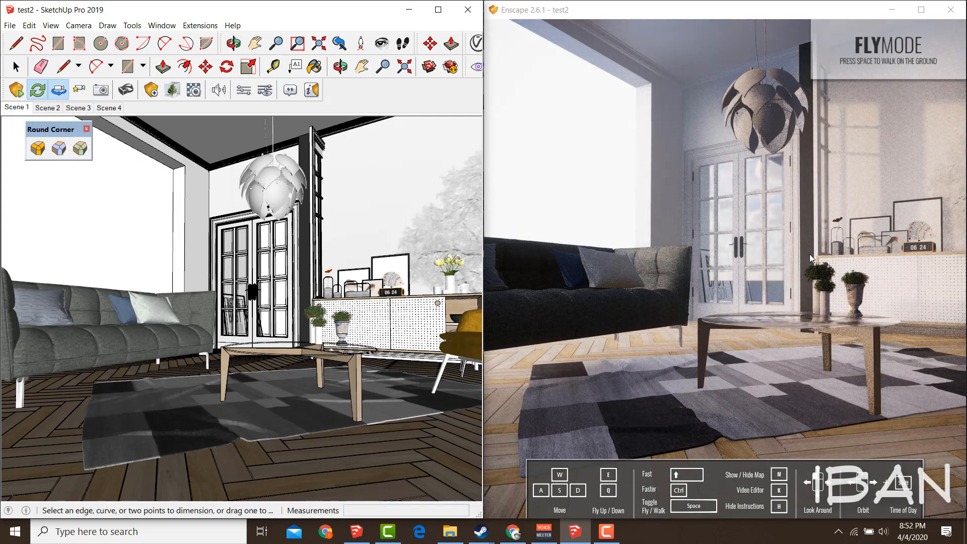
{"action": "left_click", "coordinate": [788, 4]}
{"action": "key", "text": "q"}
{"action": "key", "text": "e"}
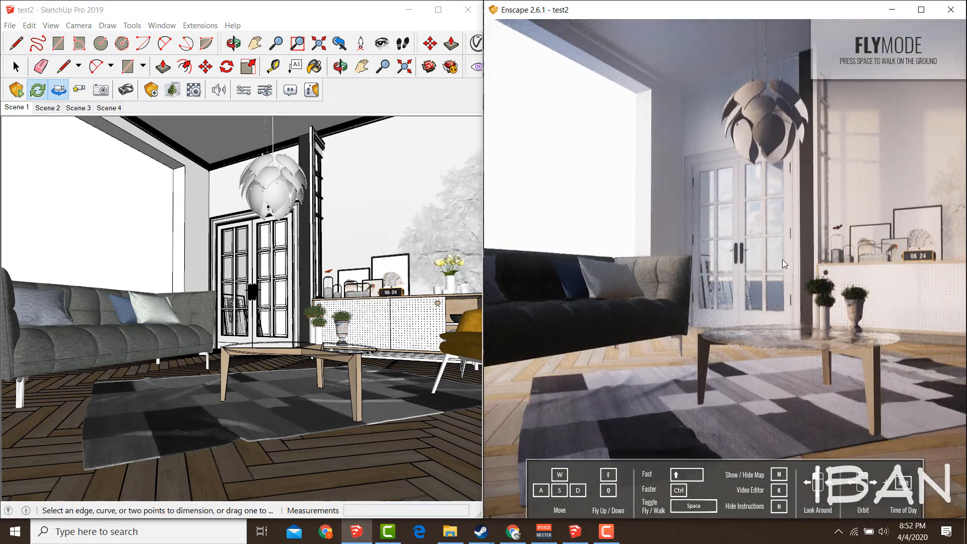
{"action": "key", "text": "e"}
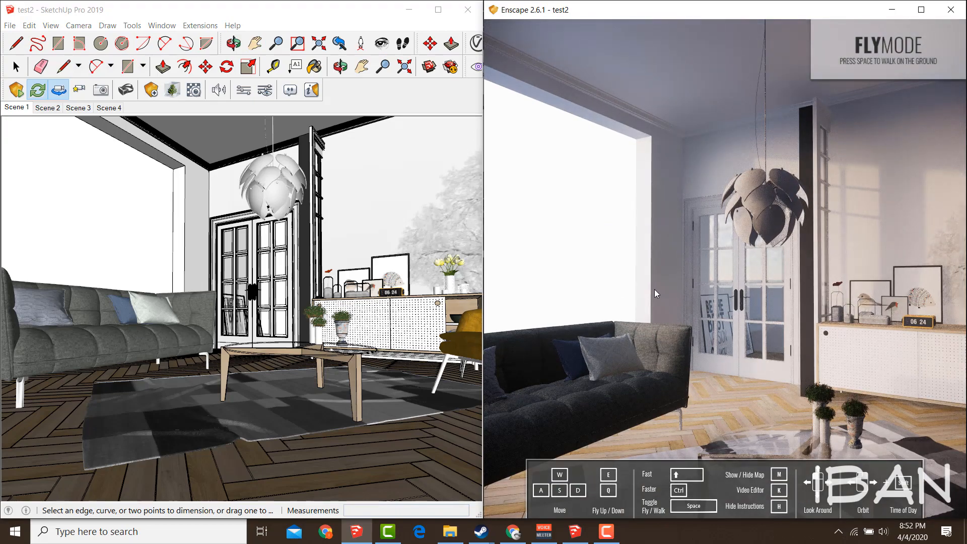
{"action": "right_click_drag", "start_coordinate": [655, 289], "coordinate": [725, 289], "text": "shift"}
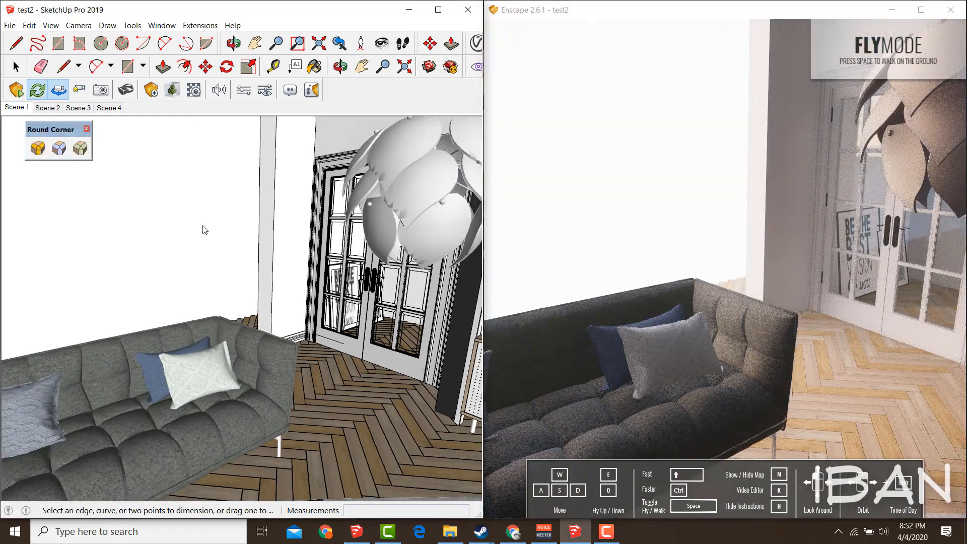
Step: Select the window frames behind the sofa in SketchUp and return to the Scene 1 view
{"action": "left_click", "coordinate": [15, 70]}
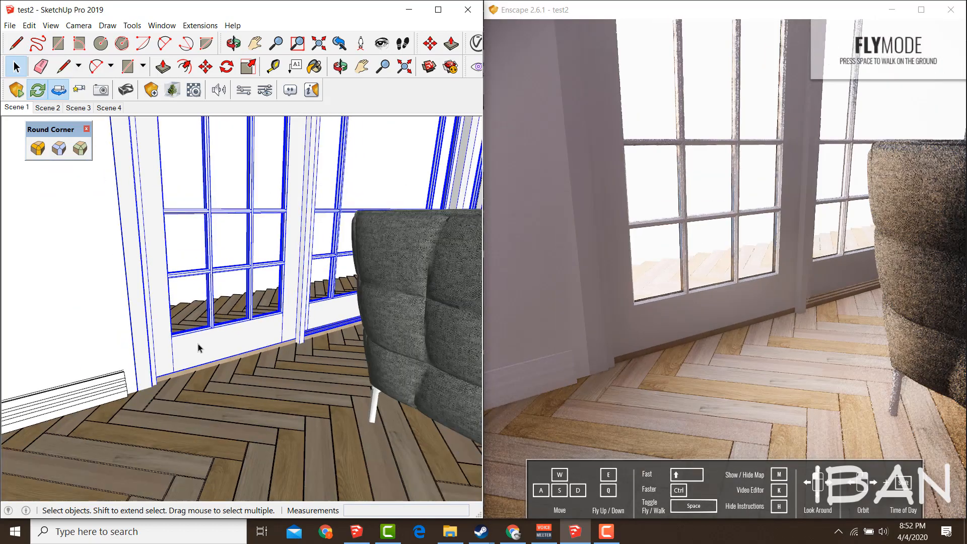
{"action": "scroll", "coordinate": [198, 344], "scroll_direction": "down", "scroll_amount": 1}
{"action": "left_click", "coordinate": [20, 107]}
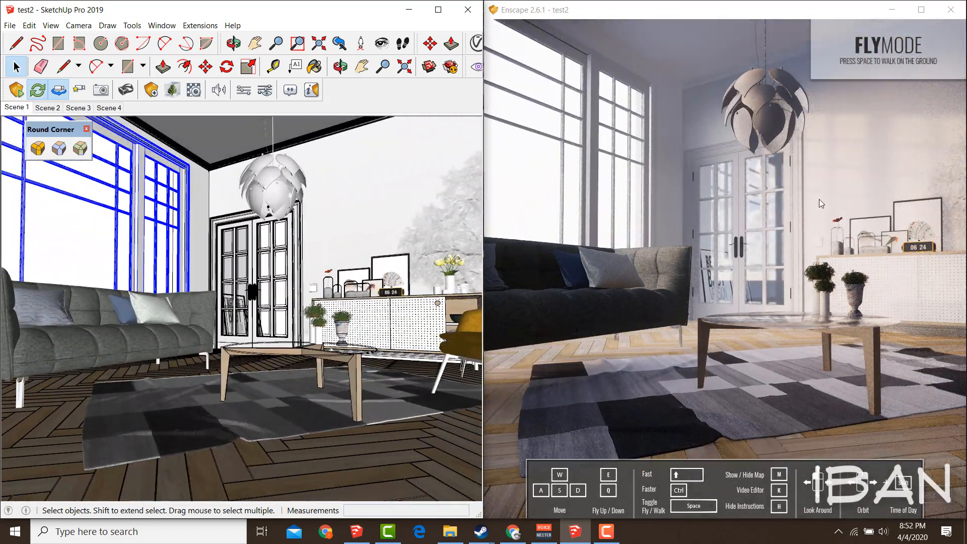
Step: Shift Enscape's time of day to warm, low sunlight and vary it further with the render window maximized
{"action": "right_click_drag", "start_coordinate": [819, 199], "coordinate": [902, 199], "text": "shift"}
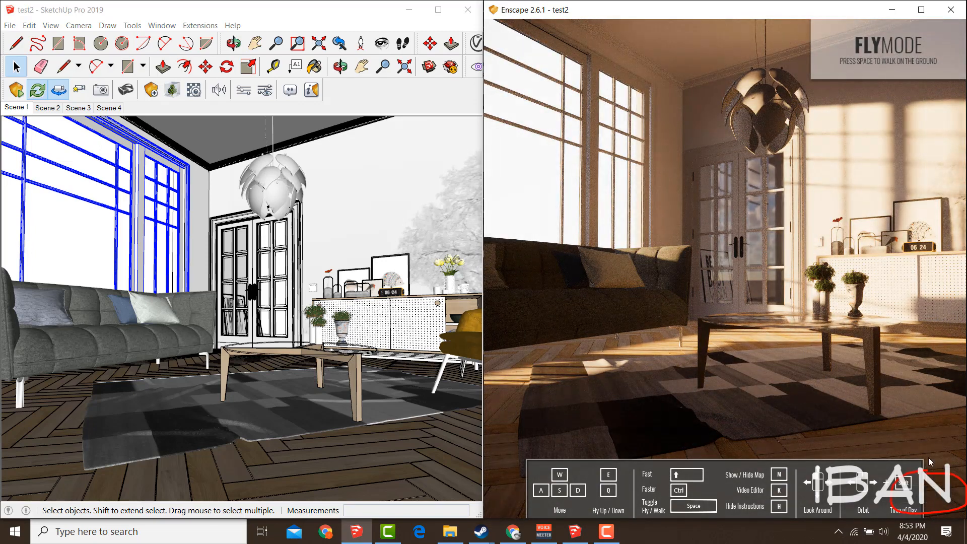
{"action": "left_click", "coordinate": [921, 10]}
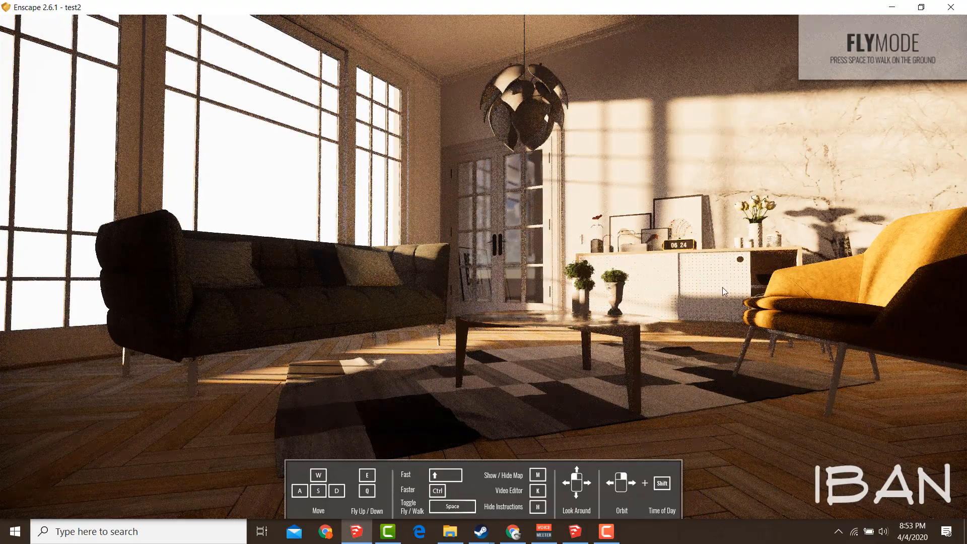
{"action": "right_click_drag", "start_coordinate": [722, 287], "coordinate": [763, 281], "text": "shift"}
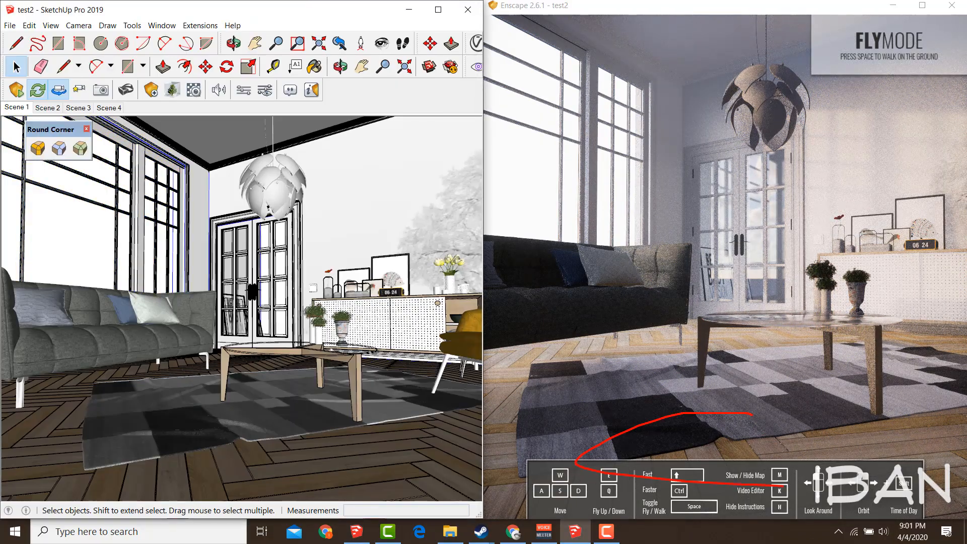
{"action": "left_click_drag", "start_coordinate": [862, 289], "coordinate": [474, 192]}
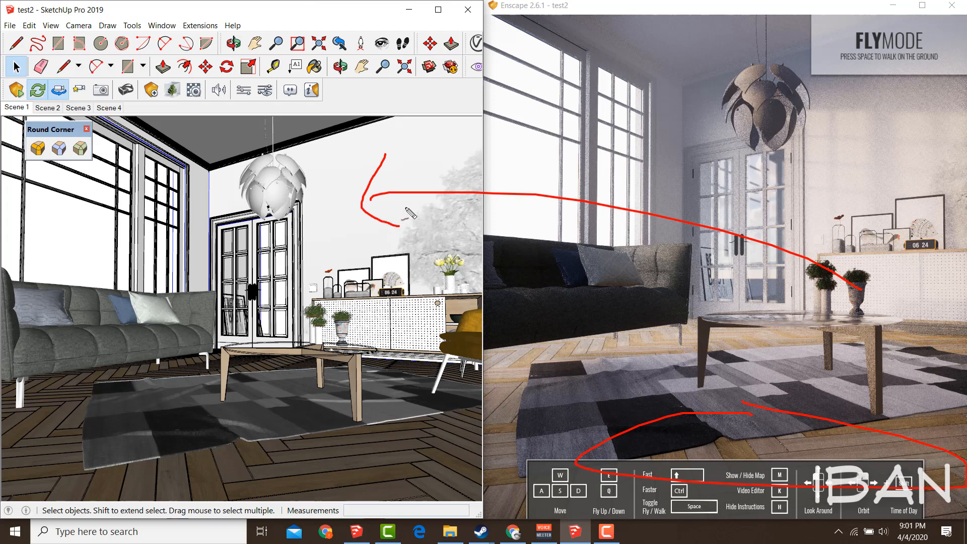
{"action": "key", "text": "Escape"}
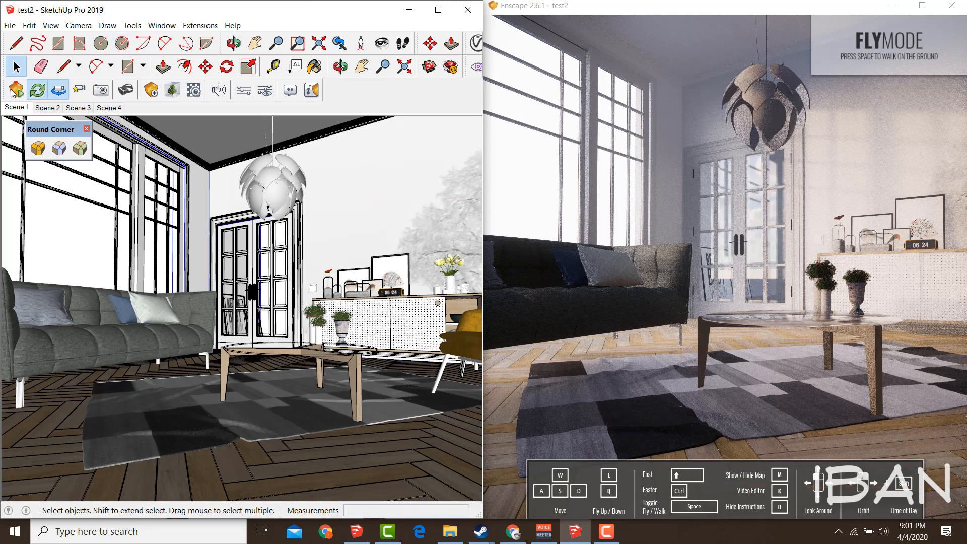
{"action": "mouse_move", "coordinate": [12, 91]}
{"action": "left_mouse_down"}
{"action": "mouse_move", "coordinate": [330, 107]}
{"action": "mouse_move", "coordinate": [99, 82]}
{"action": "left_mouse_up"}
{"action": "key", "text": "Escape"}
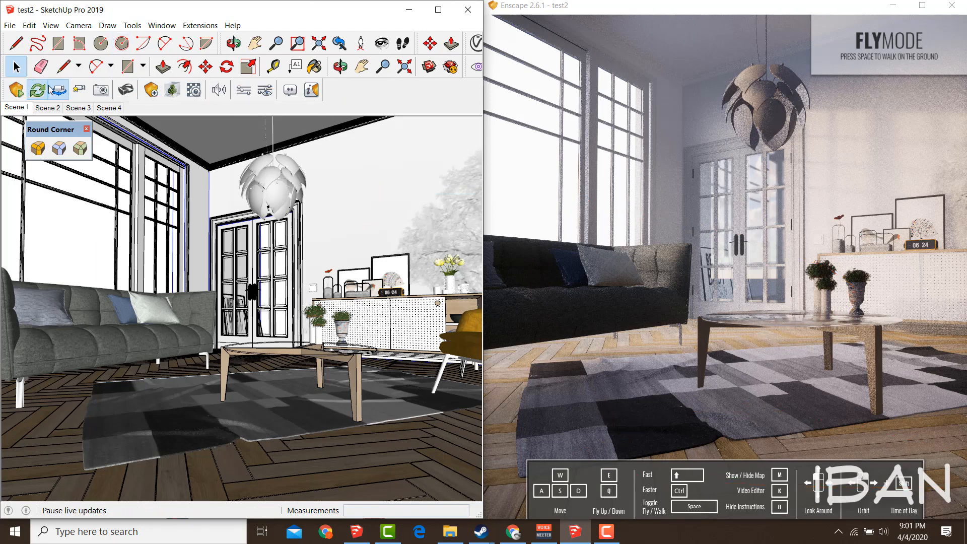
{"action": "key", "text": "ctrl+2"}
{"action": "mouse_move", "coordinate": [59, 79]}
{"action": "left_mouse_down"}
{"action": "mouse_move", "coordinate": [70, 87]}
{"action": "mouse_move", "coordinate": [50, 80]}
{"action": "left_mouse_up"}
{"action": "key", "text": "Escape"}
Step: Mark Scene 2 and Scene 4 as Enscape favorites and remove Scene 1 from the favorites
{"action": "left_click", "coordinate": [73, 89]}
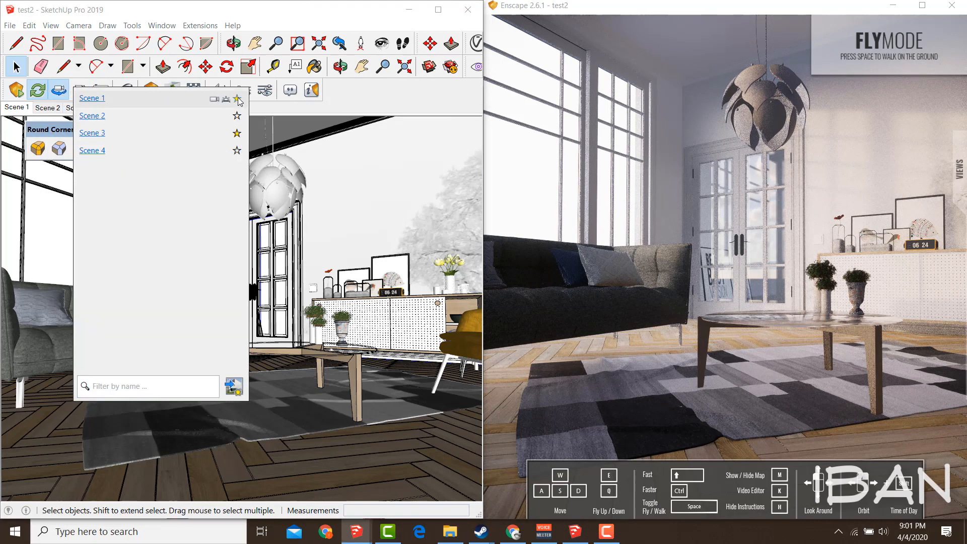
{"action": "left_click", "coordinate": [238, 117]}
{"action": "left_click", "coordinate": [237, 150]}
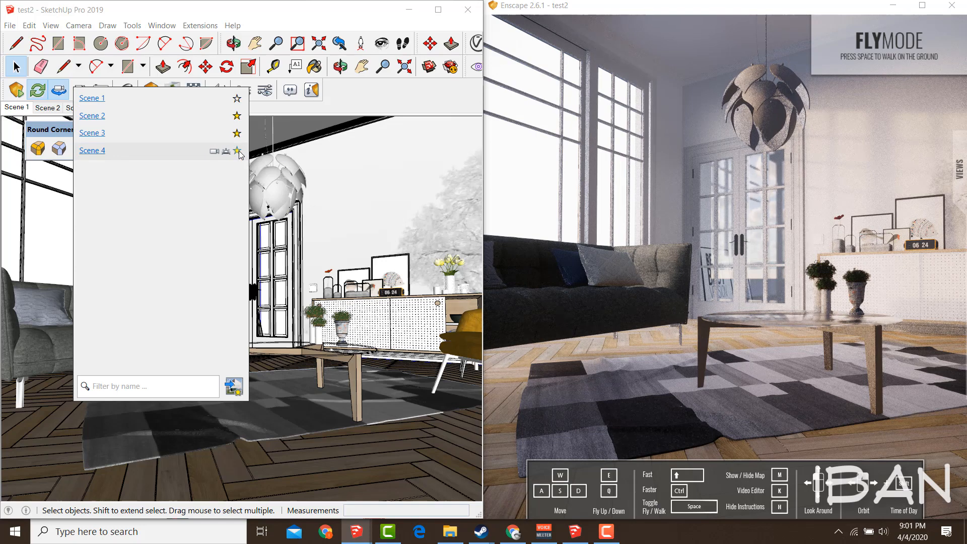
Step: Switch the Enscape render between the favorite views, first Scene 3 and then Scene 2
{"action": "mouse_move", "coordinate": [961, 138]}
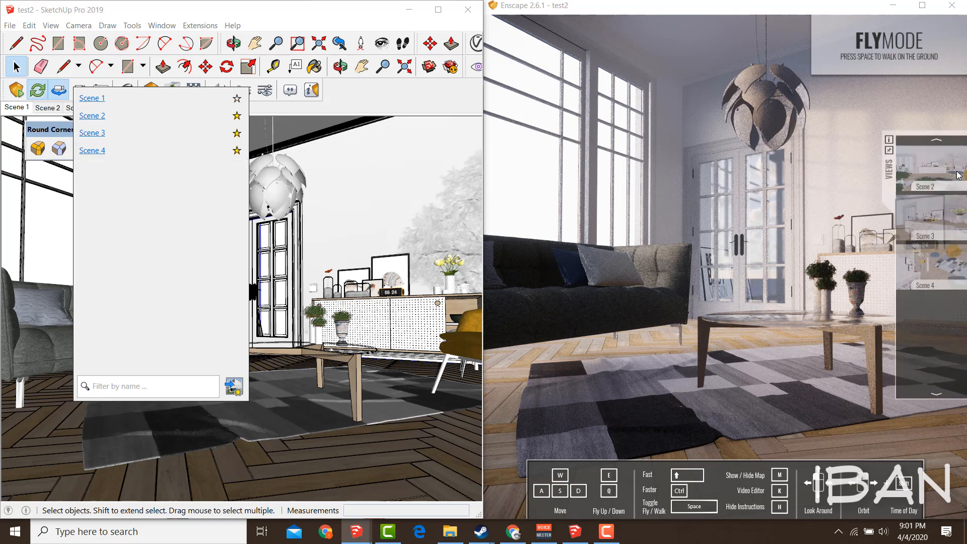
{"action": "left_click", "coordinate": [911, 207]}
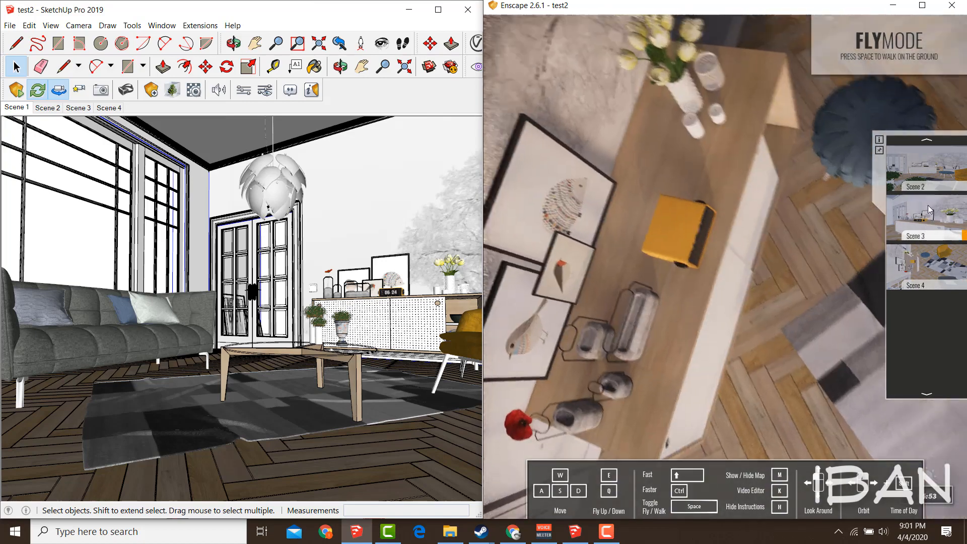
{"action": "left_click", "coordinate": [926, 168]}
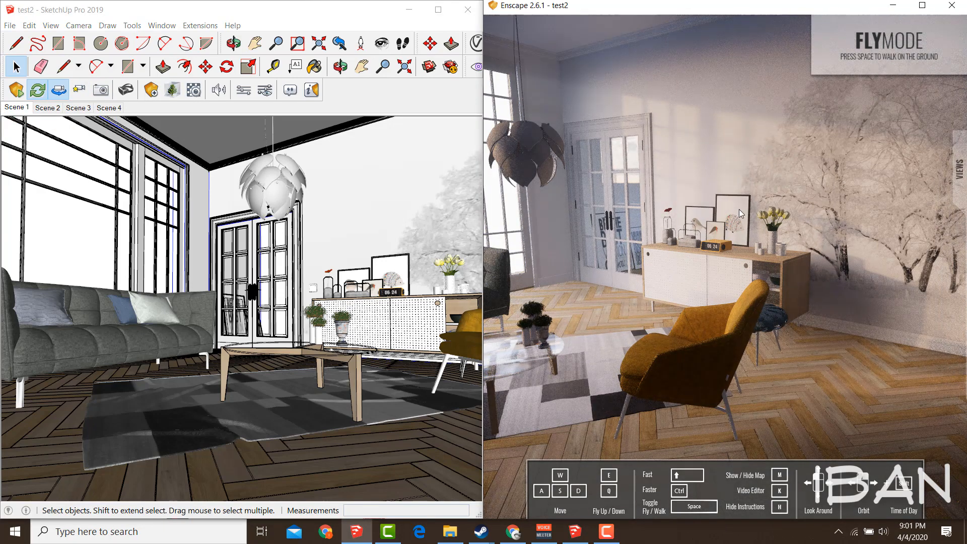
Step: Save the current Enscape camera position as a new view named Enscape View 1 and look over the favorite views
{"action": "left_click", "coordinate": [106, 96]}
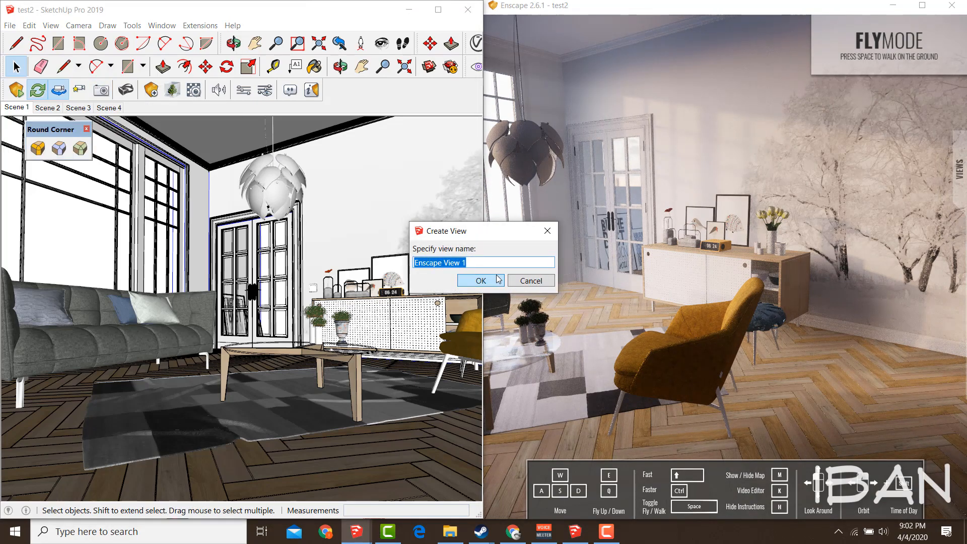
{"action": "left_click", "coordinate": [481, 281]}
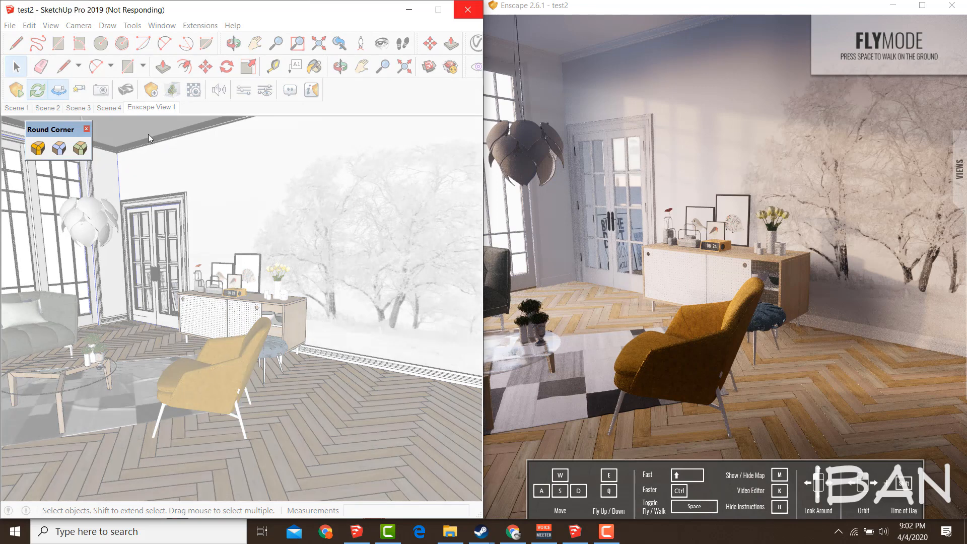
{"action": "left_click", "coordinate": [959, 169]}
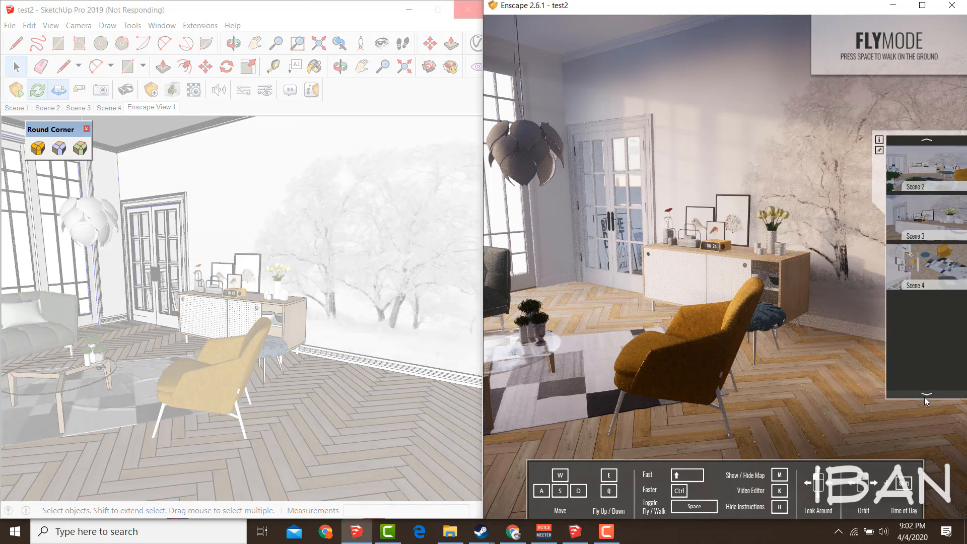
{"action": "left_click", "coordinate": [142, 235]}
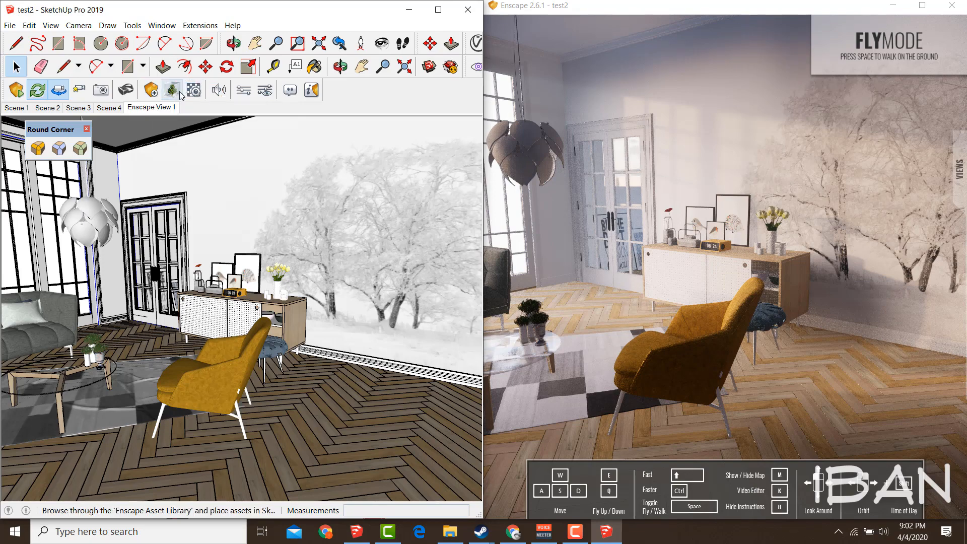
Step: Add an Enscape sphere light in front of the tree mural, beyond the end of the sideboard
{"action": "left_click", "coordinate": [151, 90]}
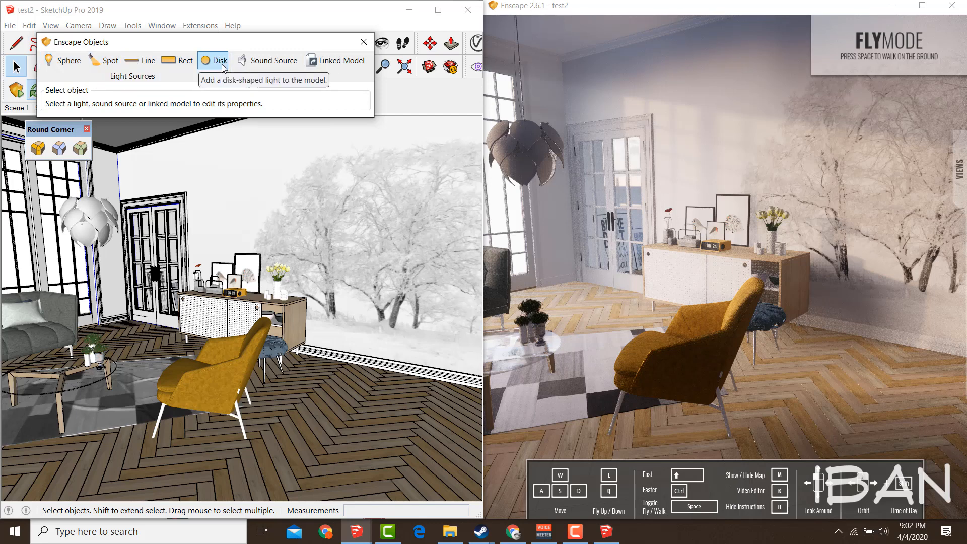
{"action": "left_click", "coordinate": [64, 61]}
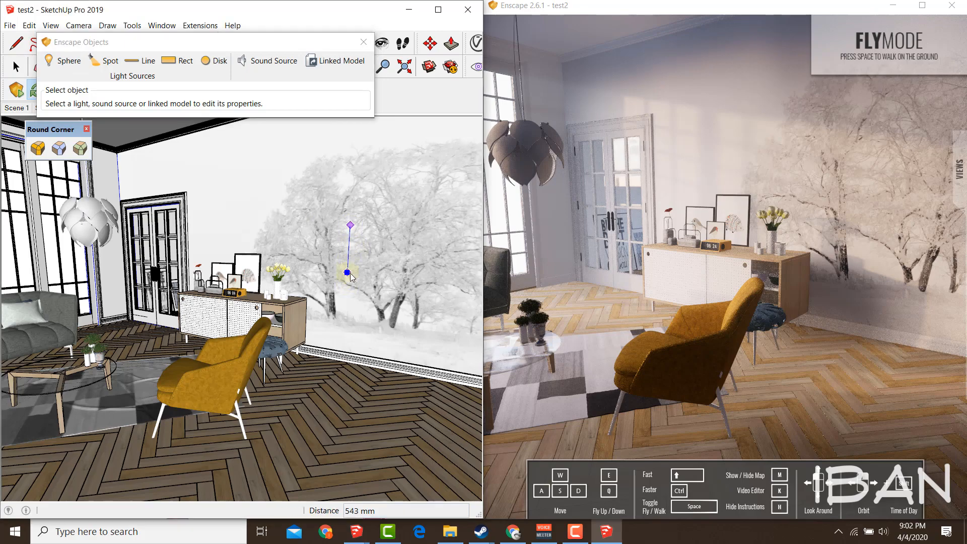
{"action": "left_click", "coordinate": [347, 272]}
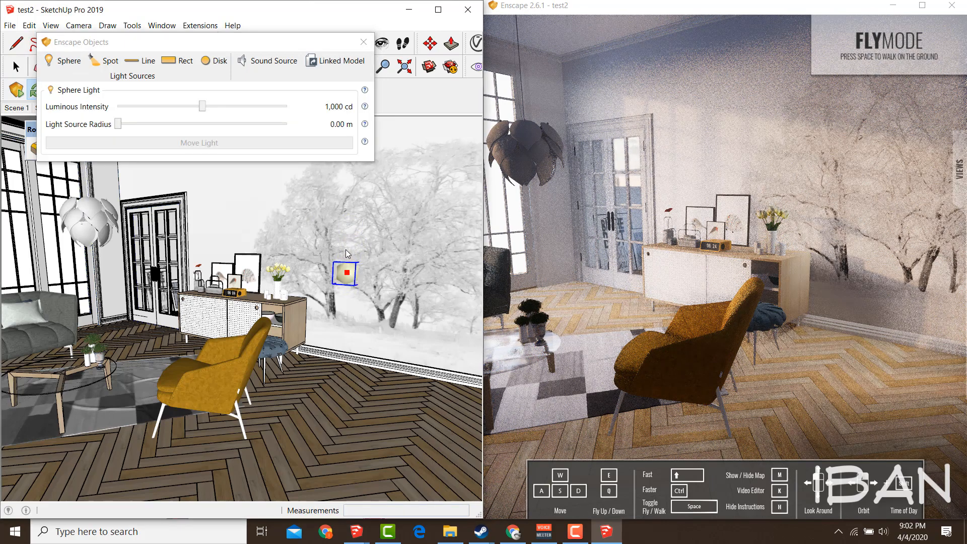
Step: Shift Enscape's time of day until the room is dark and lit mainly by the sphere light
{"action": "left_click", "coordinate": [806, 245]}
{"action": "right_click_drag", "start_coordinate": [804, 239], "coordinate": [937, 225], "text": "shift"}
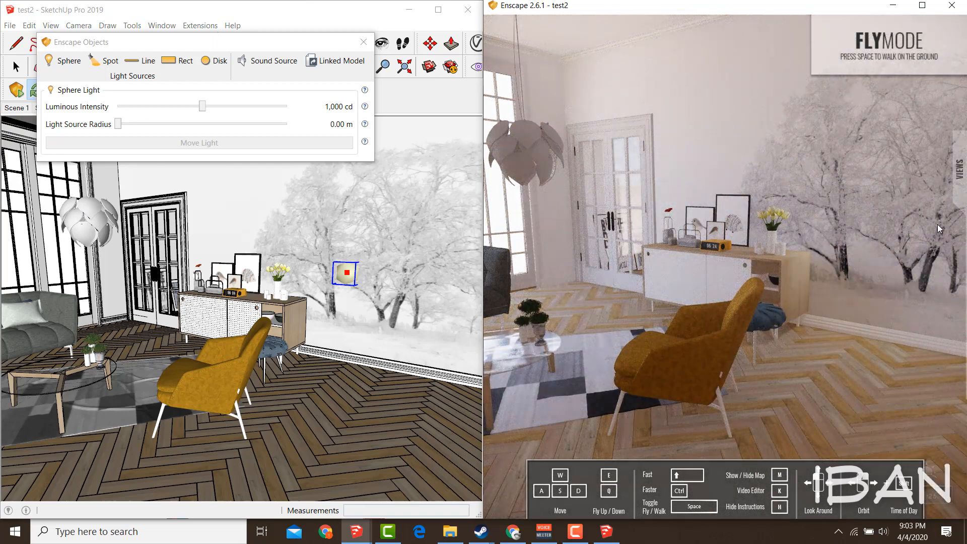
{"action": "right_click_drag", "start_coordinate": [826, 239], "coordinate": [856, 242], "text": "shift"}
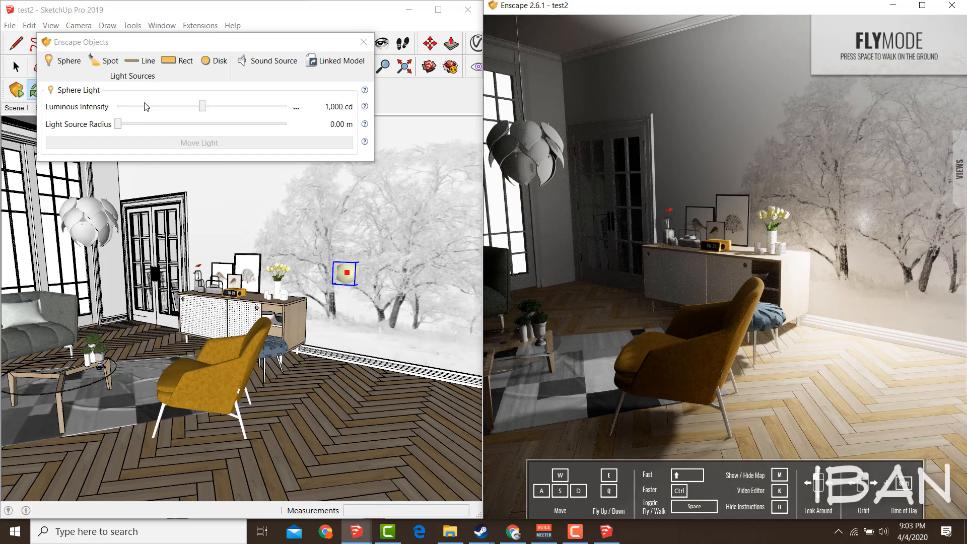
Step: Close the Enscape Objects window and return to the Scene 1 view
{"action": "left_click_drag", "start_coordinate": [156, 124], "coordinate": [103, 118]}
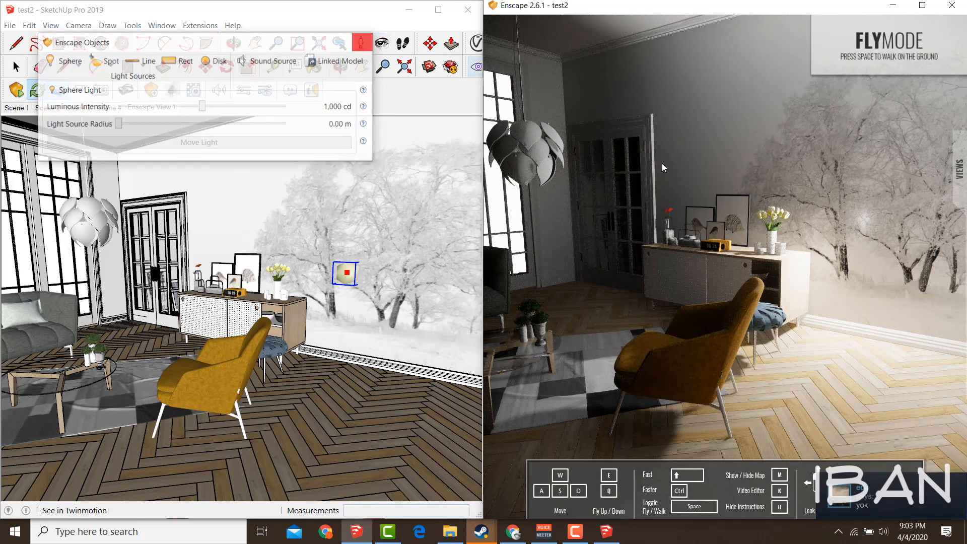
{"action": "left_click", "coordinate": [364, 42]}
{"action": "left_click", "coordinate": [17, 107]}
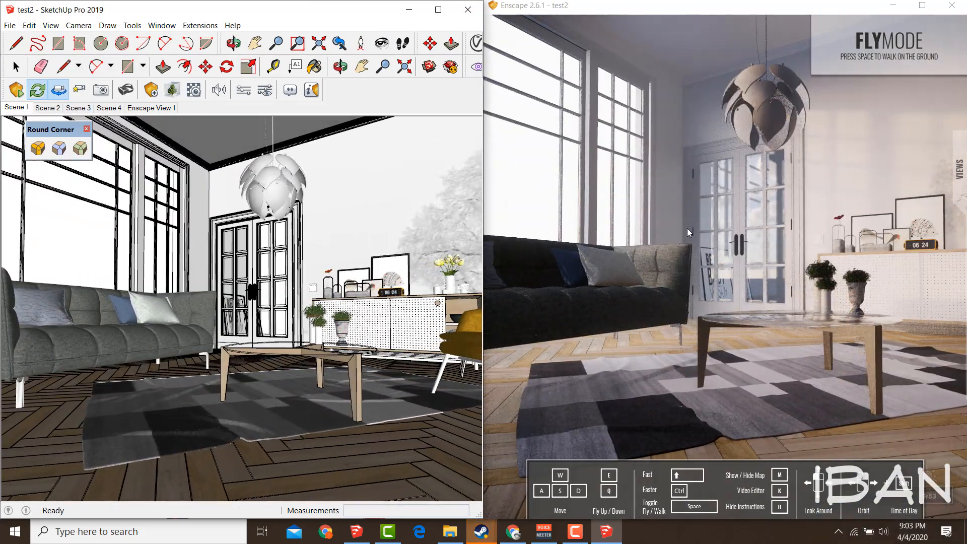
Step: Pick the wooden-framed armchair with the beige seat from the Furniture category of the Enscape Asset Library
{"action": "left_click", "coordinate": [171, 91]}
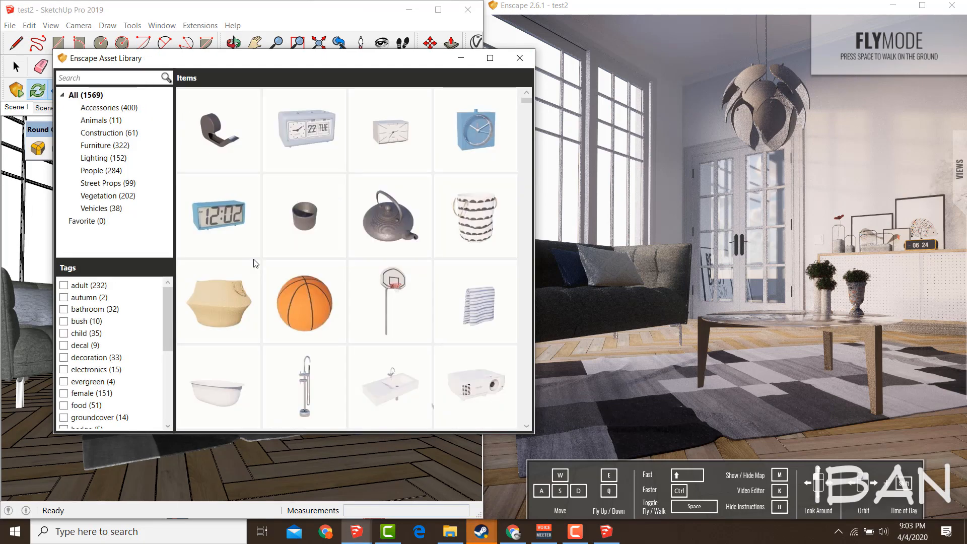
{"action": "left_click", "coordinate": [105, 134]}
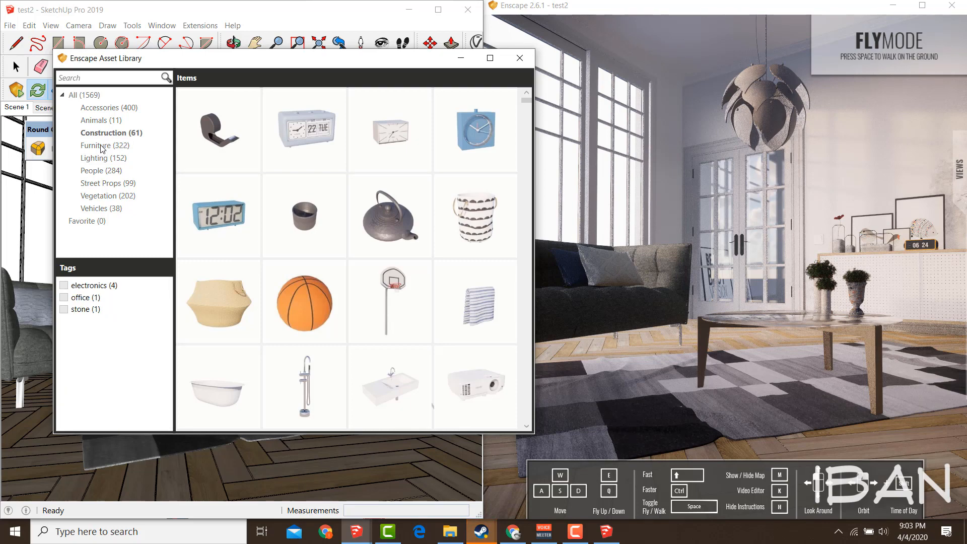
{"action": "left_click", "coordinate": [103, 147]}
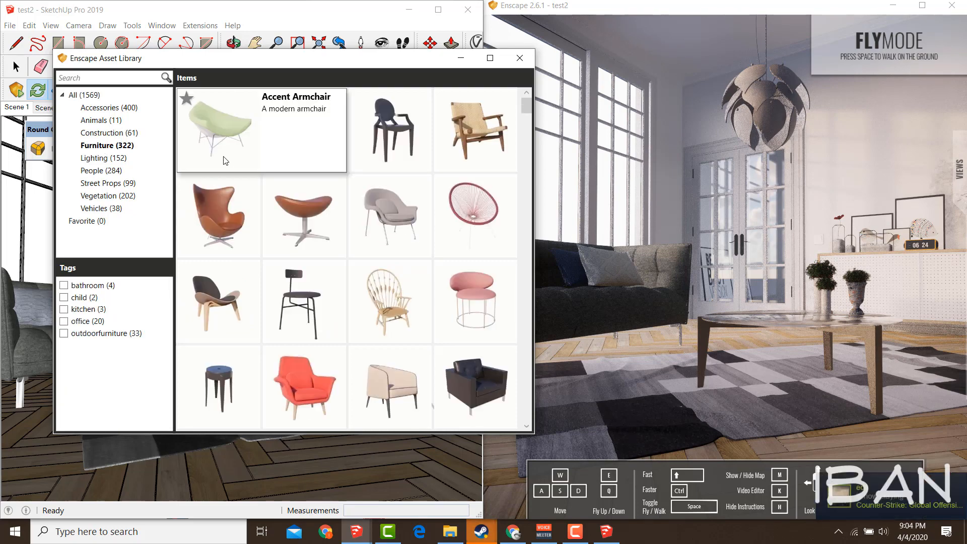
{"action": "left_click", "coordinate": [457, 129]}
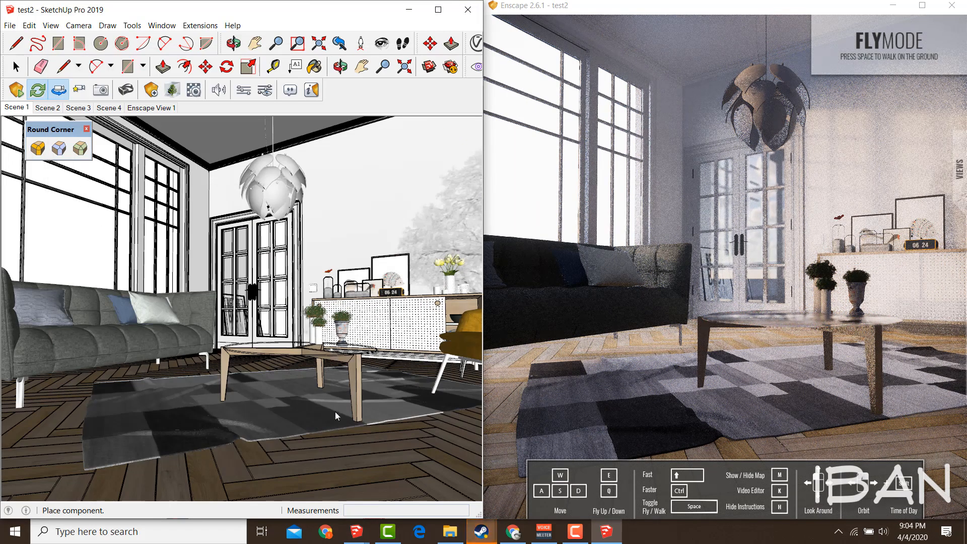
Step: Place the picked armchair on the open floor beside the rug, near the yellow armchair, and select it
{"action": "right_click", "coordinate": [319, 386]}
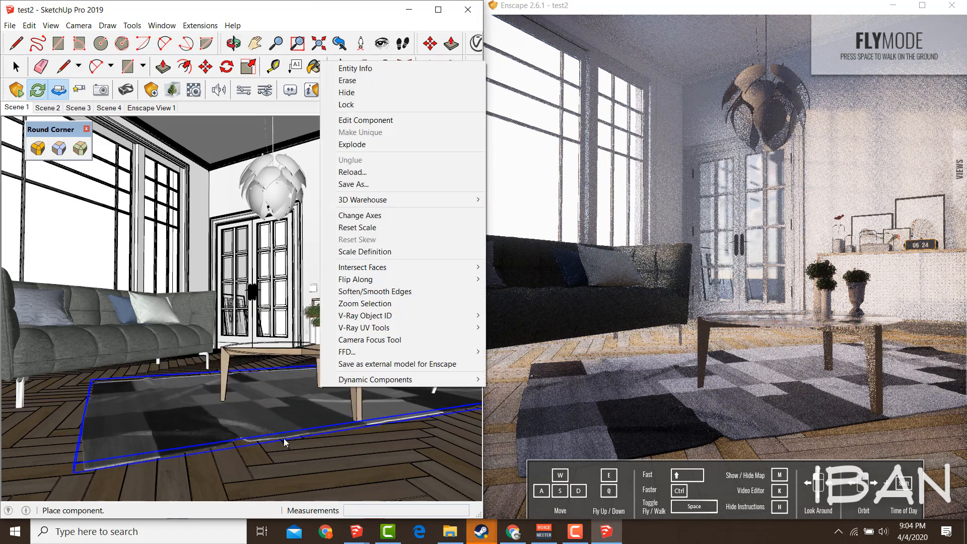
{"action": "left_click", "coordinate": [314, 12]}
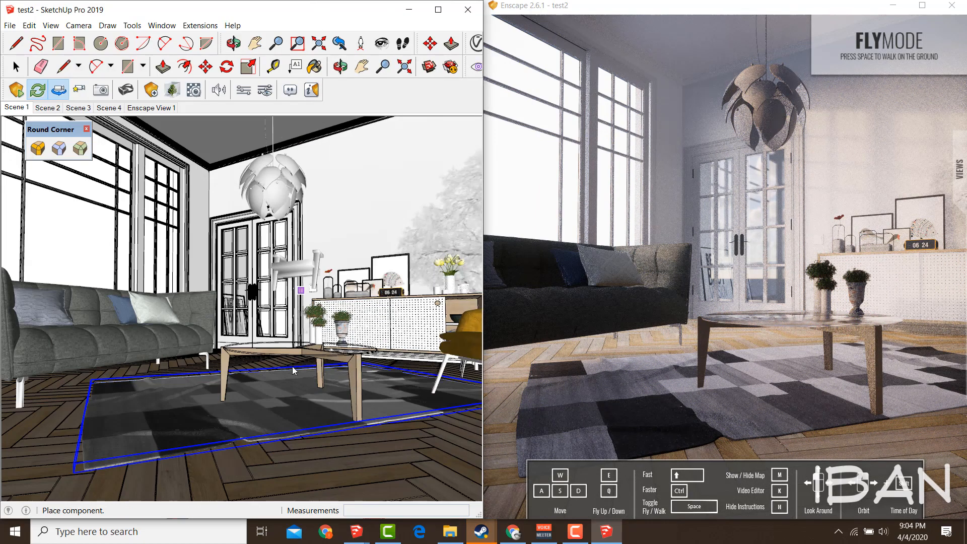
{"action": "mouse_move", "coordinate": [293, 371]}
{"action": "middle_mouse_down"}
{"action": "mouse_move", "coordinate": [227, 313]}
{"action": "mouse_move", "coordinate": [317, 216]}
{"action": "mouse_move", "coordinate": [198, 434]}
{"action": "mouse_move", "coordinate": [292, 260]}
{"action": "mouse_move", "coordinate": [277, 198]}
{"action": "mouse_move", "coordinate": [272, 242]}
{"action": "middle_mouse_up"}
{"action": "scroll", "coordinate": [272, 243], "scroll_direction": "up", "scroll_amount": 3}
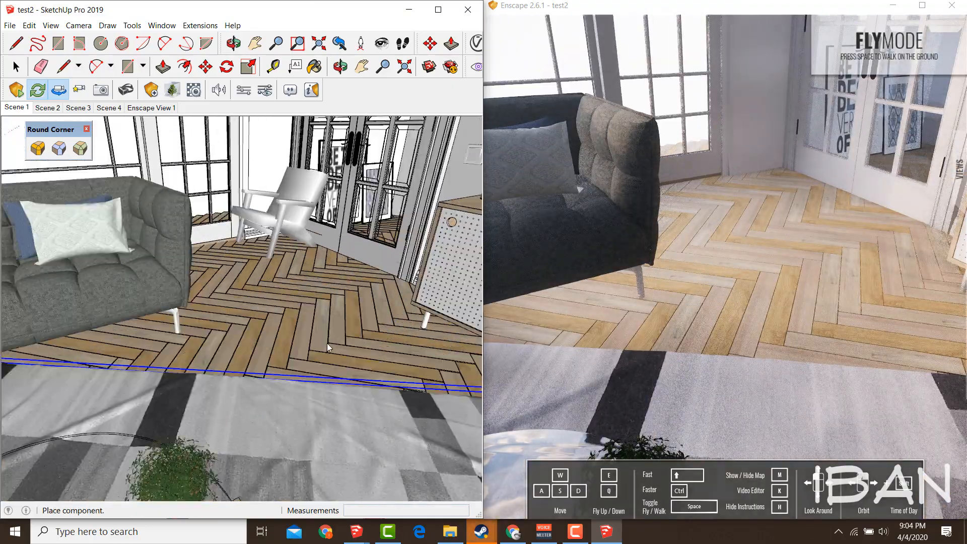
{"action": "scroll", "coordinate": [308, 267], "scroll_direction": "up", "scroll_amount": 3}
{"action": "scroll", "coordinate": [313, 257], "scroll_direction": "down", "scroll_amount": 3}
{"action": "mouse_move", "coordinate": [195, 327]}
{"action": "middle_mouse_down"}
{"action": "mouse_move", "coordinate": [211, 302]}
{"action": "mouse_move", "coordinate": [201, 270]}
{"action": "mouse_move", "coordinate": [294, 280]}
{"action": "mouse_move", "coordinate": [235, 276]}
{"action": "middle_mouse_up"}
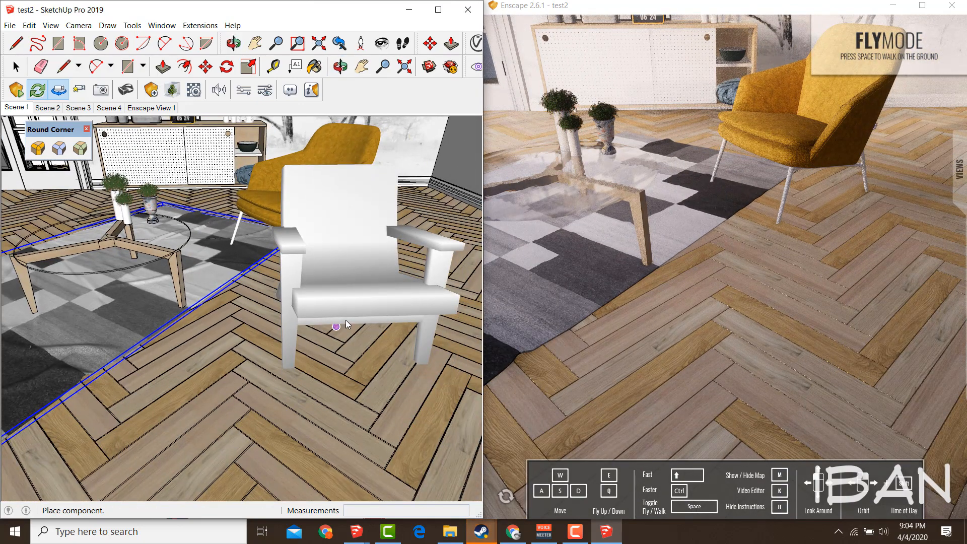
{"action": "left_click", "coordinate": [16, 66]}
{"action": "left_click", "coordinate": [352, 288]}
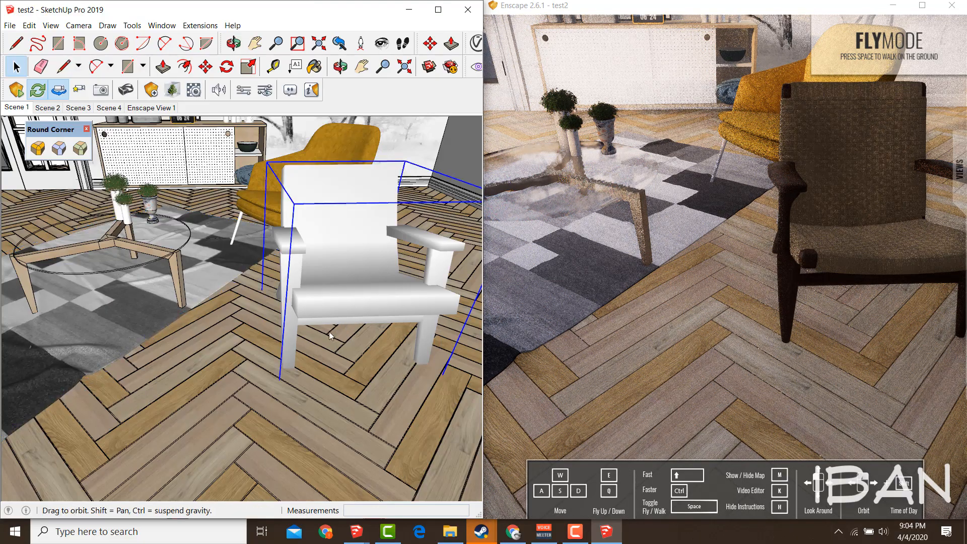
Step: Rotate the placed armchair flat on the floor so that its seat faces the rug and coffee table
{"action": "mouse_move", "coordinate": [331, 336]}
{"action": "middle_mouse_down"}
{"action": "mouse_move", "coordinate": [283, 355]}
{"action": "mouse_move", "coordinate": [338, 365]}
{"action": "mouse_move", "coordinate": [310, 370]}
{"action": "mouse_move", "coordinate": [360, 395]}
{"action": "middle_mouse_up"}
{"action": "key", "text": "q"}
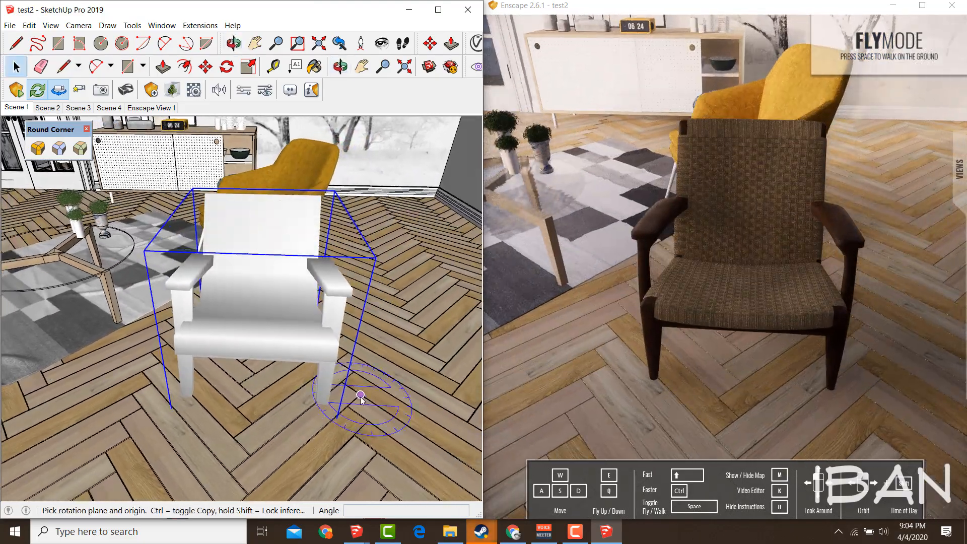
{"action": "left_click", "coordinate": [361, 396]}
{"action": "left_click", "coordinate": [368, 420]}
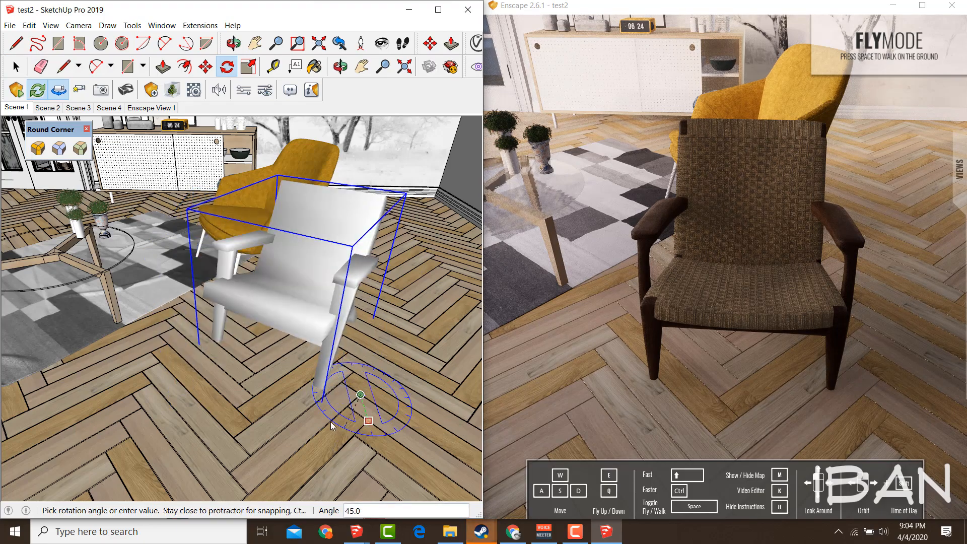
{"action": "left_click", "coordinate": [294, 393]}
Step: Move the armchair about 766 mm across the floor to stand in front of the yellow armchair
{"action": "key", "text": "m"}
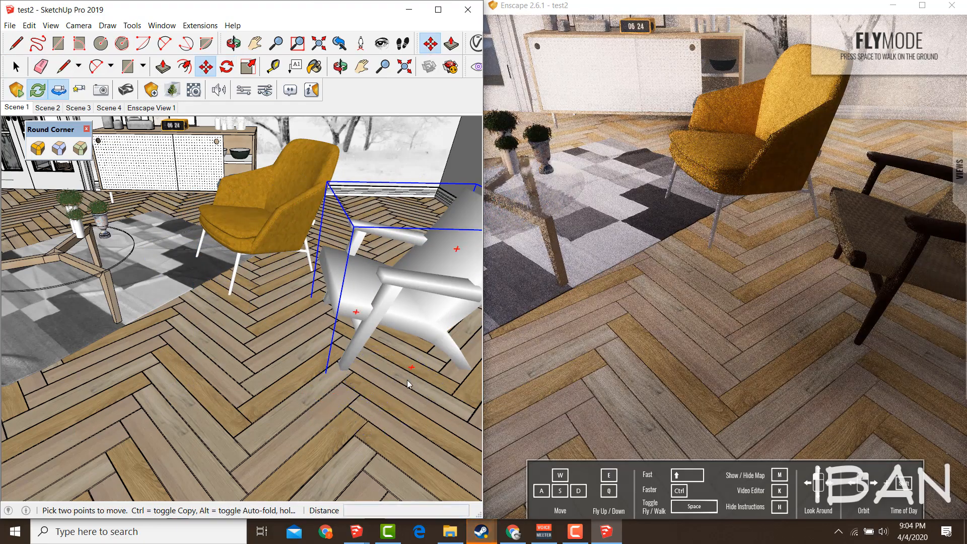
{"action": "left_click", "coordinate": [407, 380]}
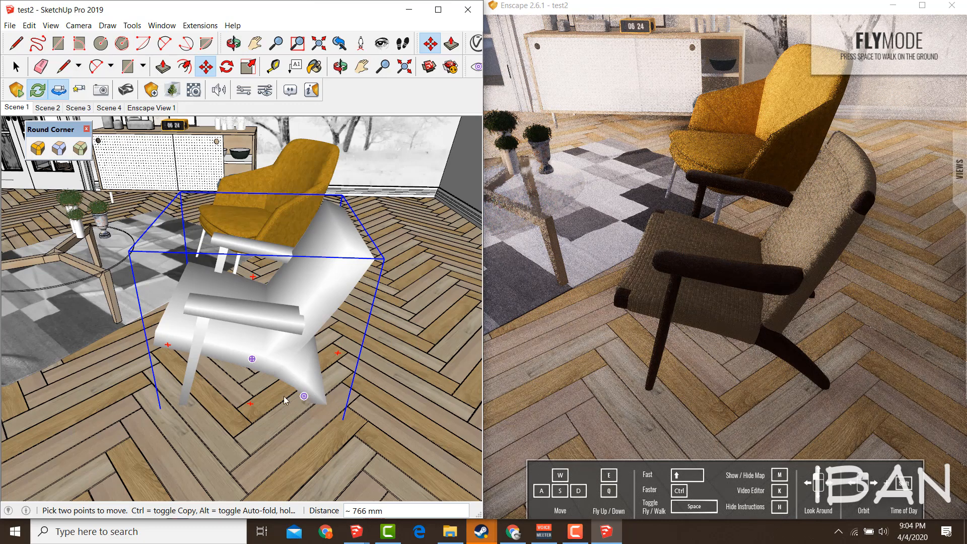
{"action": "scroll", "coordinate": [279, 393], "scroll_direction": "up", "scroll_amount": 3}
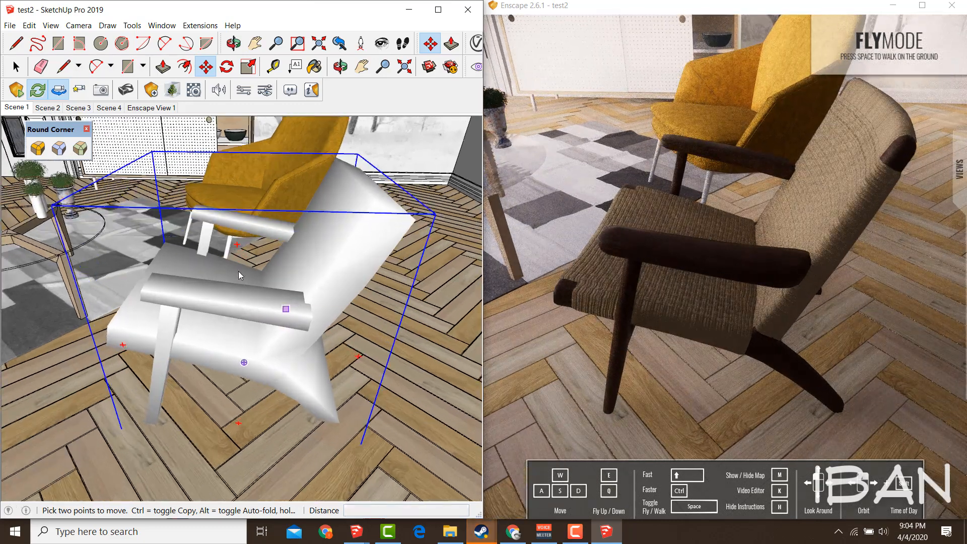
{"action": "mouse_move", "coordinate": [237, 271]}
{"action": "middle_mouse_down"}
{"action": "mouse_move", "coordinate": [346, 275]}
{"action": "mouse_move", "coordinate": [199, 349]}
{"action": "mouse_move", "coordinate": [255, 302]}
{"action": "middle_mouse_up"}
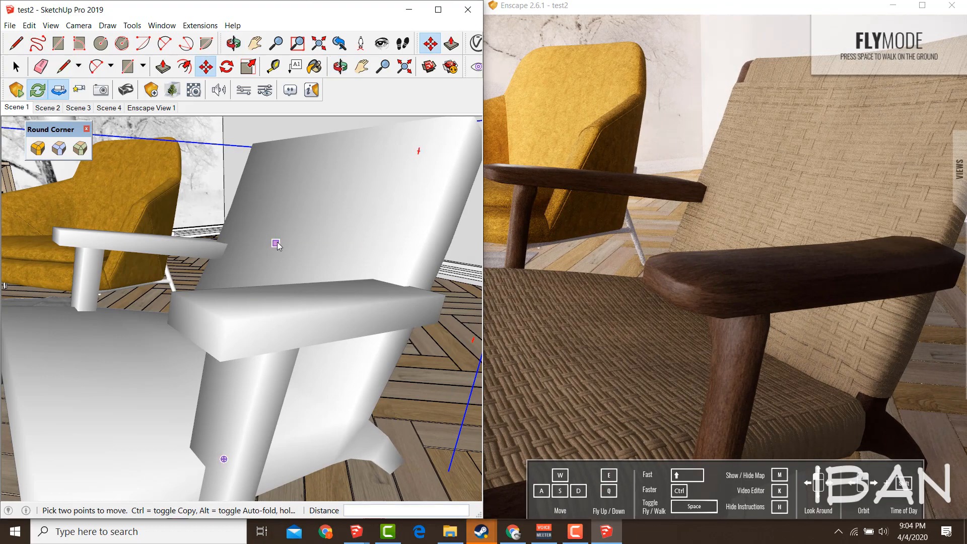
{"action": "mouse_move", "coordinate": [292, 310]}
{"action": "middle_mouse_down"}
{"action": "mouse_move", "coordinate": [211, 267]}
{"action": "mouse_move", "coordinate": [135, 327]}
{"action": "mouse_move", "coordinate": [243, 330]}
{"action": "middle_mouse_up"}
{"action": "scroll", "coordinate": [276, 310], "scroll_direction": "up", "scroll_amount": 3}
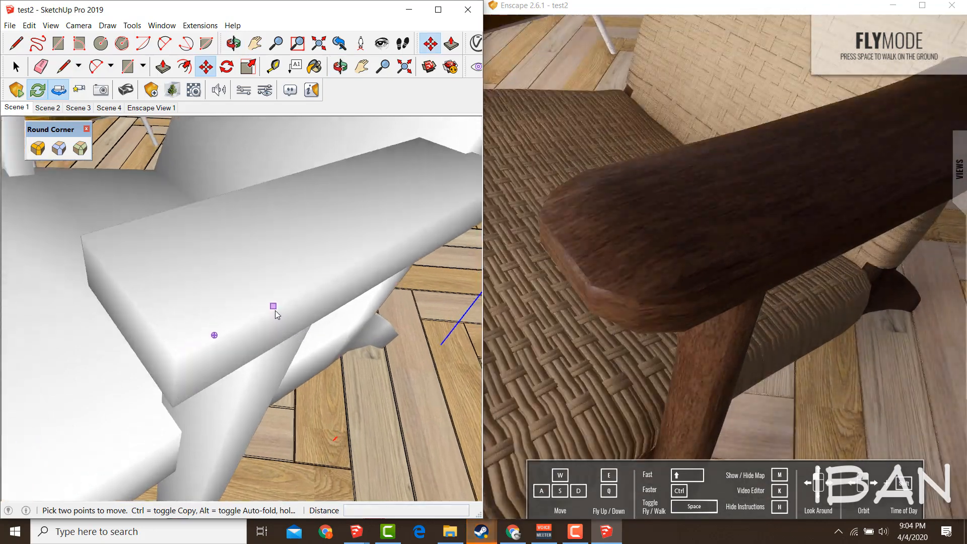
{"action": "scroll", "coordinate": [167, 258], "scroll_direction": "up", "scroll_amount": 2}
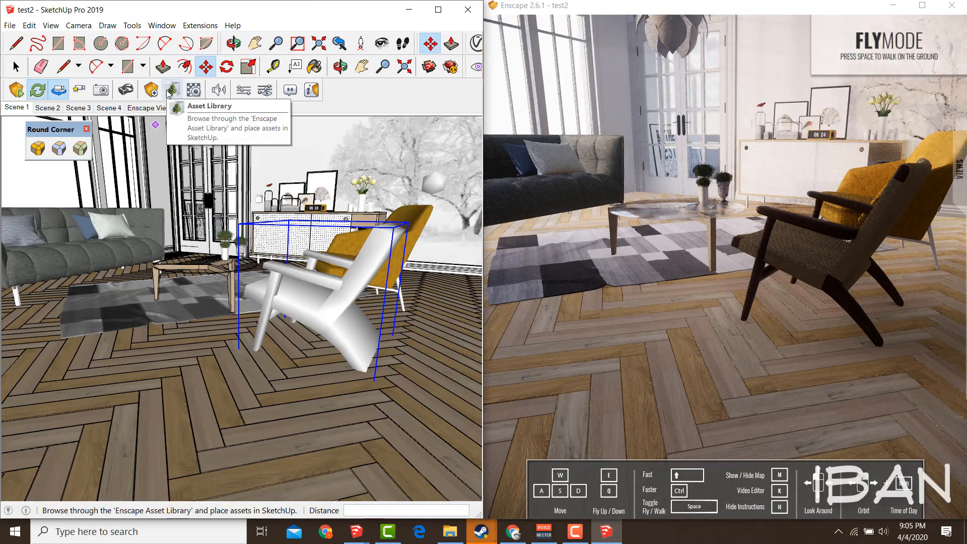
Step: Look over the Furniture category of the Enscape Asset Library and the material list in Enscape Materials
{"action": "left_click", "coordinate": [172, 90]}
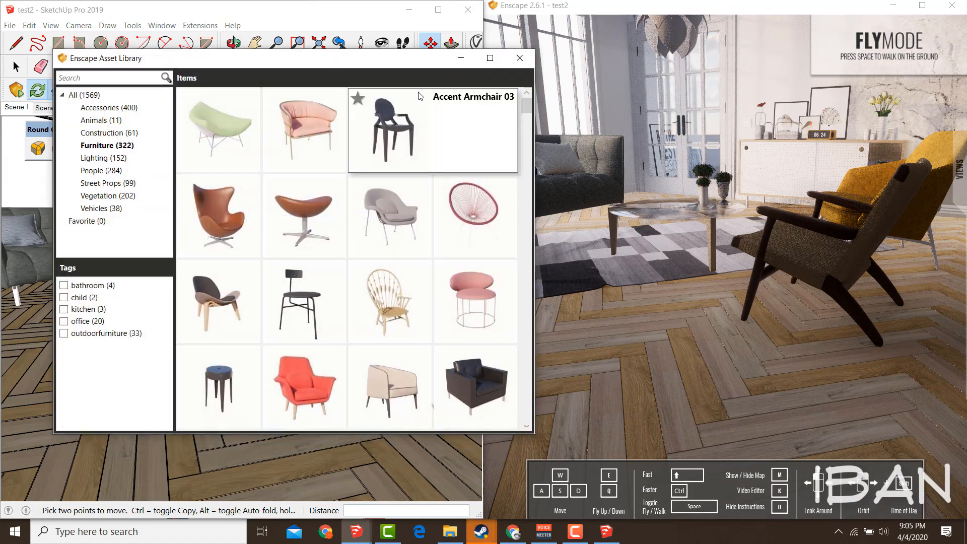
{"action": "left_click", "coordinate": [519, 58]}
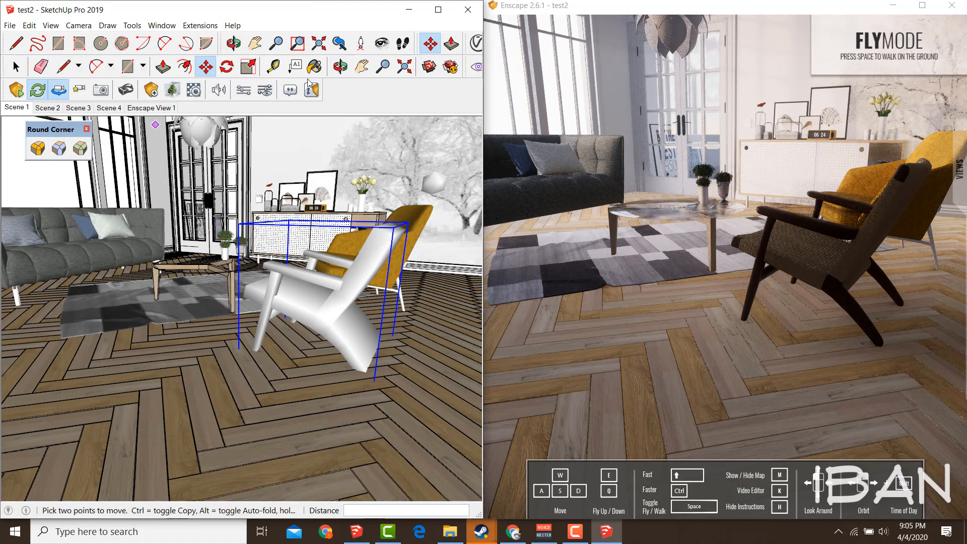
{"action": "left_click", "coordinate": [198, 91]}
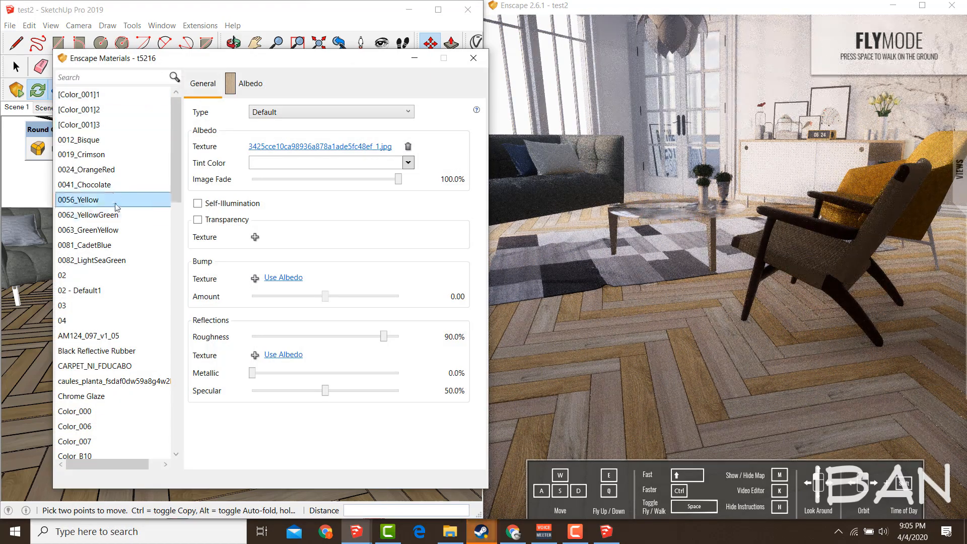
{"action": "left_click", "coordinate": [94, 159]}
{"action": "scroll", "coordinate": [94, 158], "scroll_direction": "down", "scroll_amount": 15}
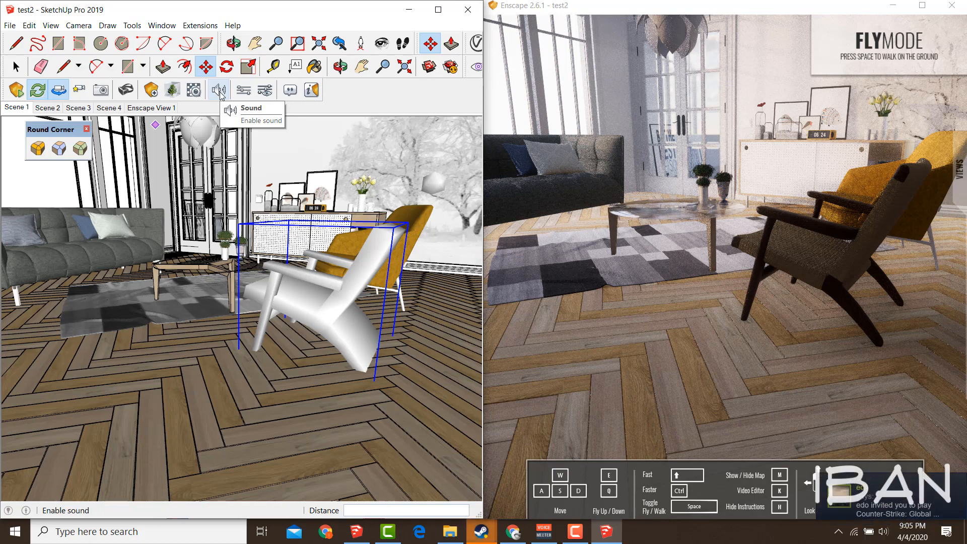
Step: Enable Enscape's sound and check the Customization page of its General Settings
{"action": "left_click", "coordinate": [213, 96]}
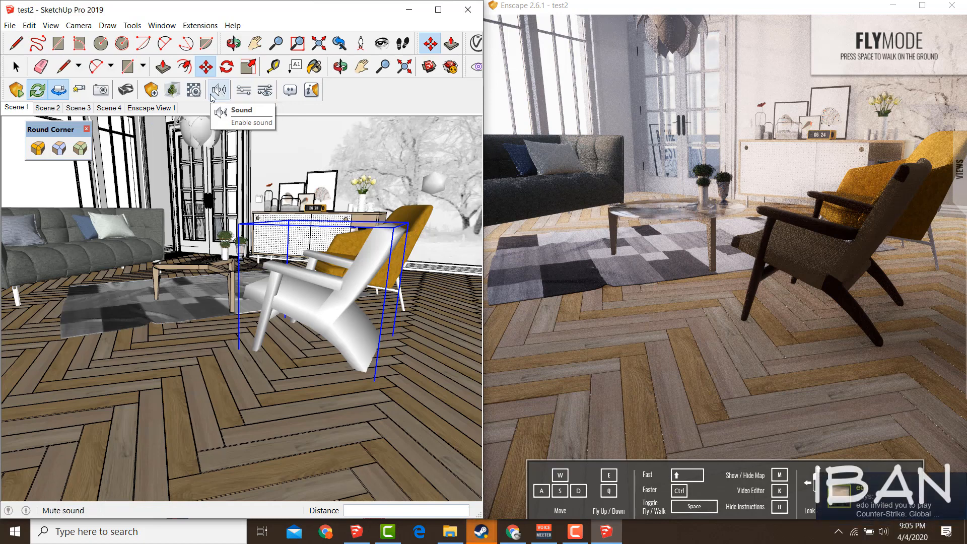
{"action": "left_click", "coordinate": [248, 93]}
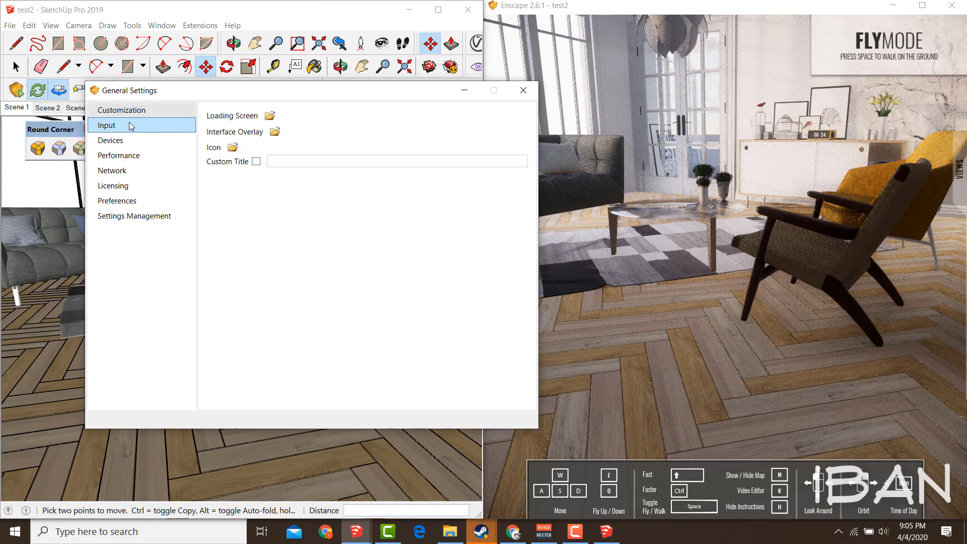
{"action": "left_click", "coordinate": [523, 90]}
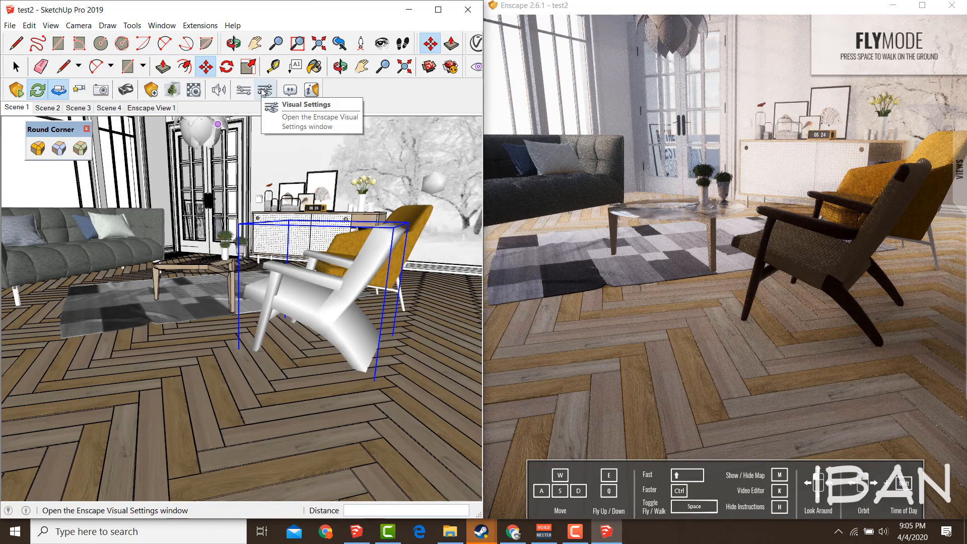
Step: Review the Rendering, Image and Atmosphere options in Enscape's Visual Settings
{"action": "left_click", "coordinate": [264, 90]}
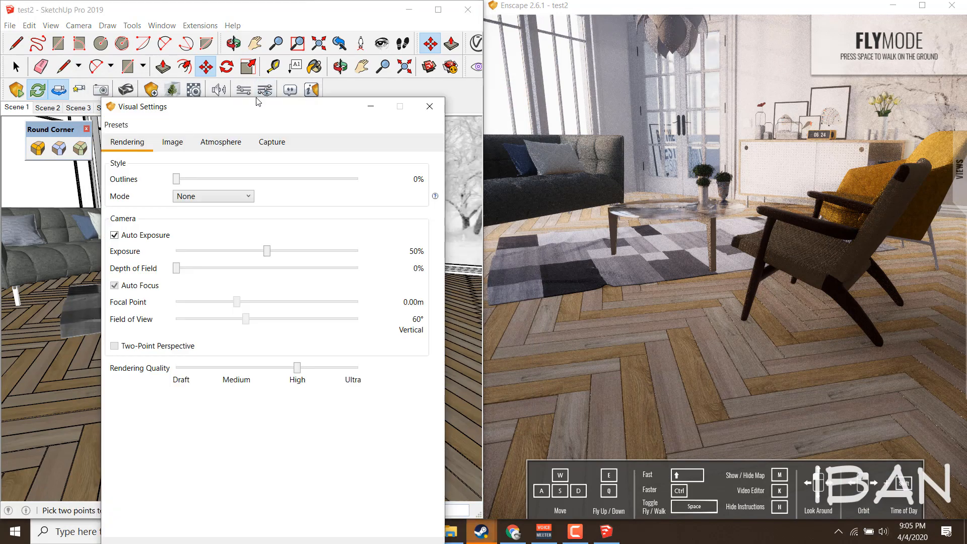
{"action": "left_click", "coordinate": [182, 147]}
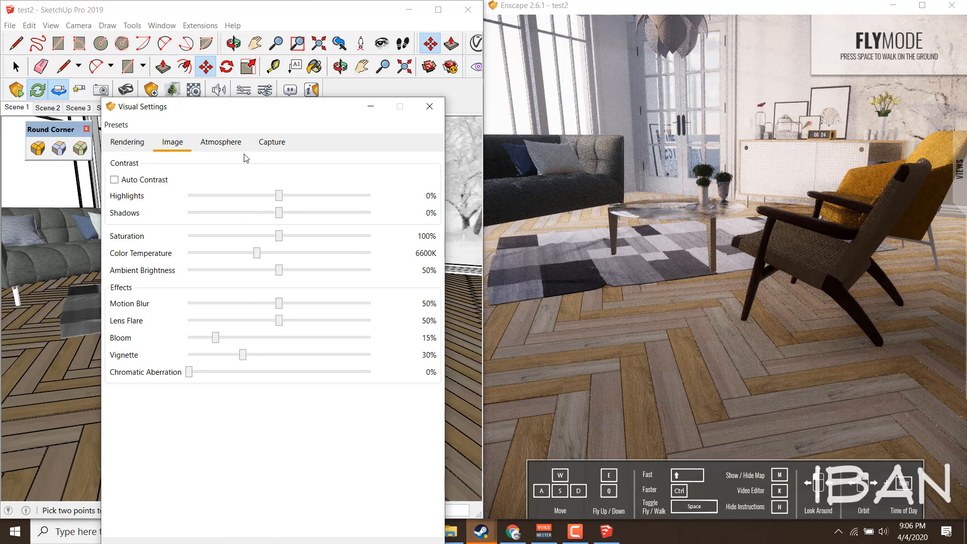
{"action": "left_click", "coordinate": [227, 149]}
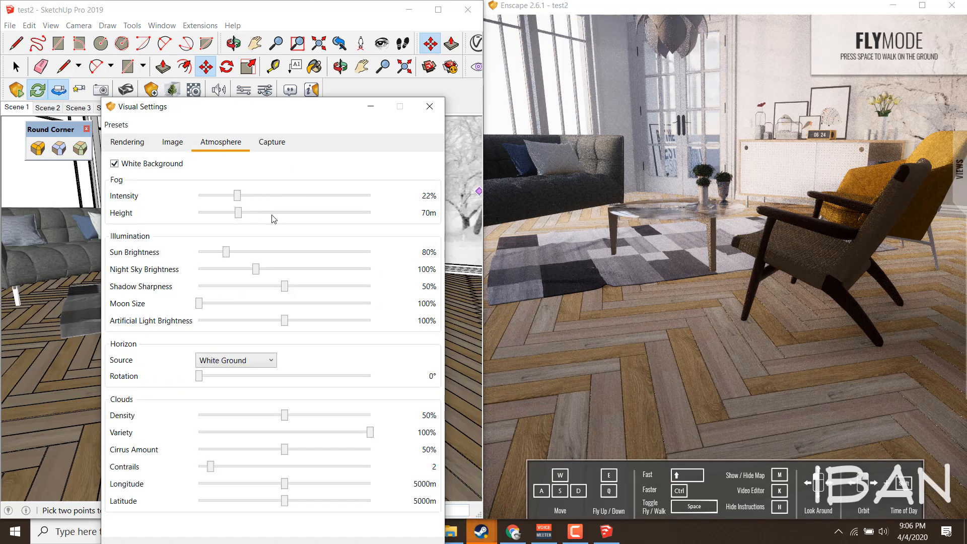
Step: Examine the available resolutions and image file formats in the Capture settings, leaving Full HD and PNG chosen, and close Visual Settings
{"action": "left_click", "coordinate": [268, 146]}
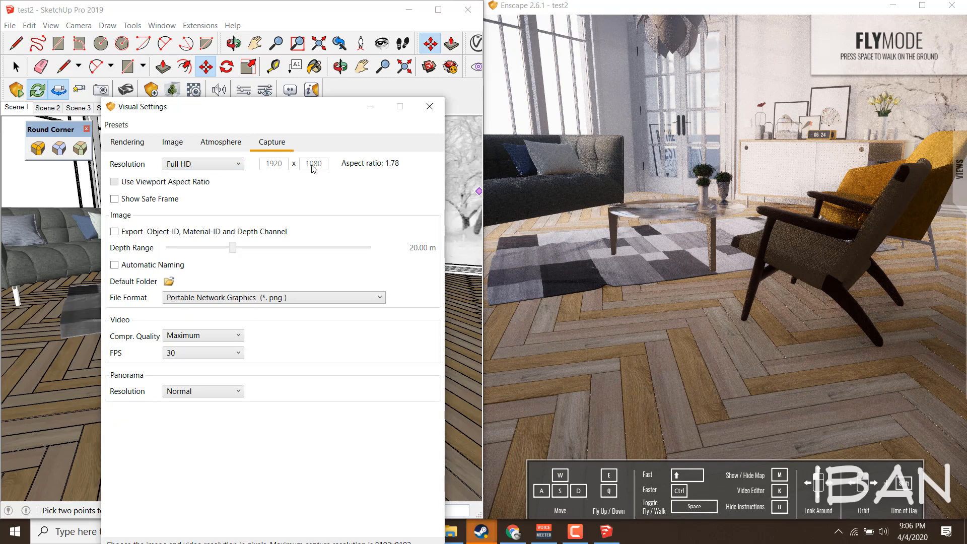
{"action": "left_click", "coordinate": [230, 164]}
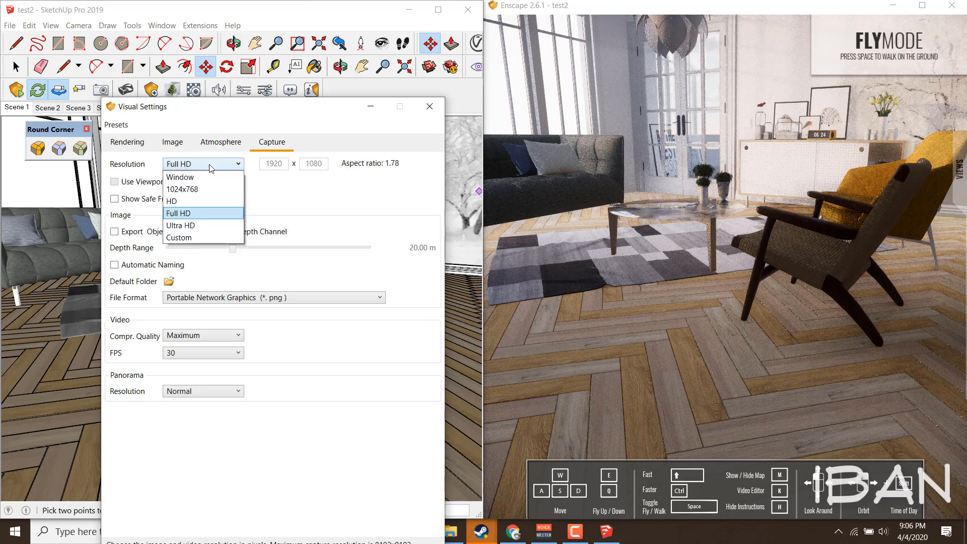
{"action": "left_click", "coordinate": [210, 166]}
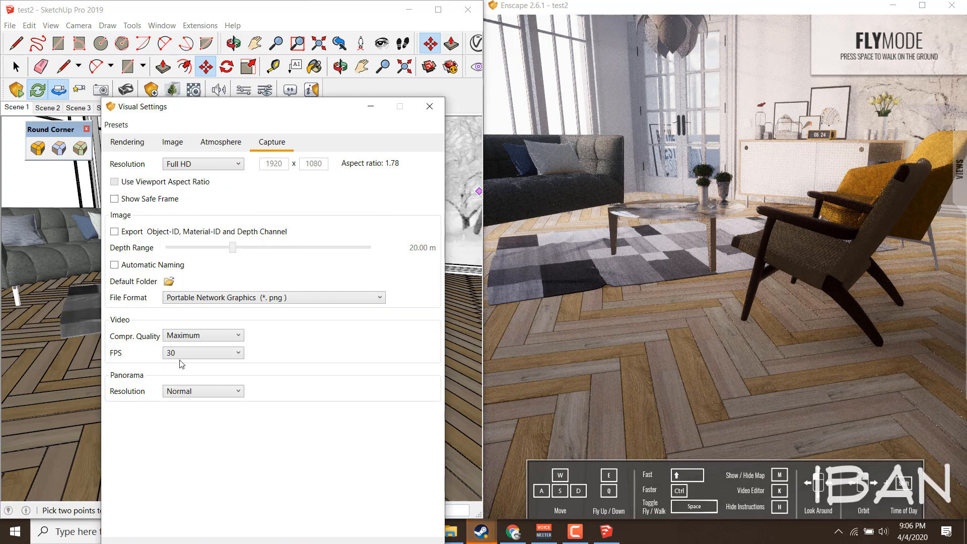
{"action": "left_click", "coordinate": [242, 296]}
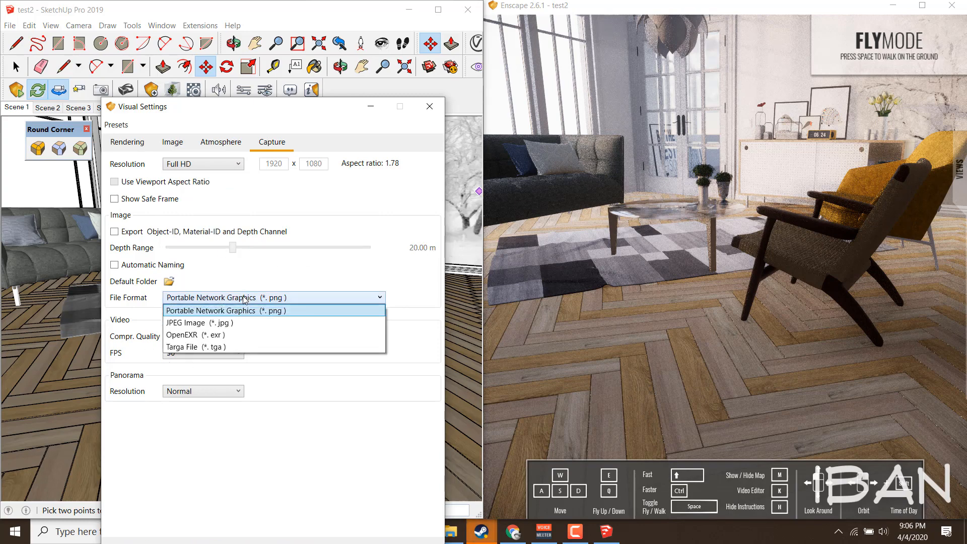
{"action": "left_click", "coordinate": [244, 298]}
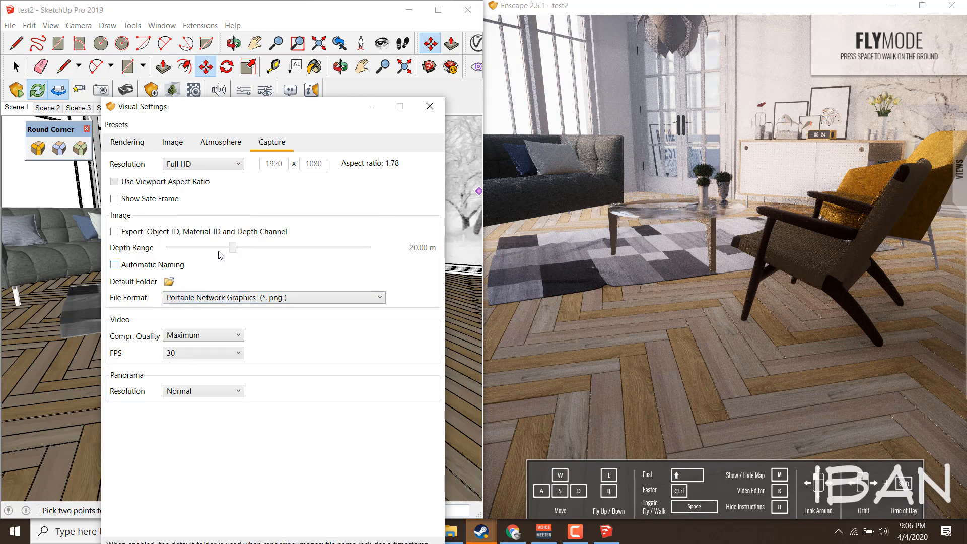
{"action": "left_click", "coordinate": [429, 106]}
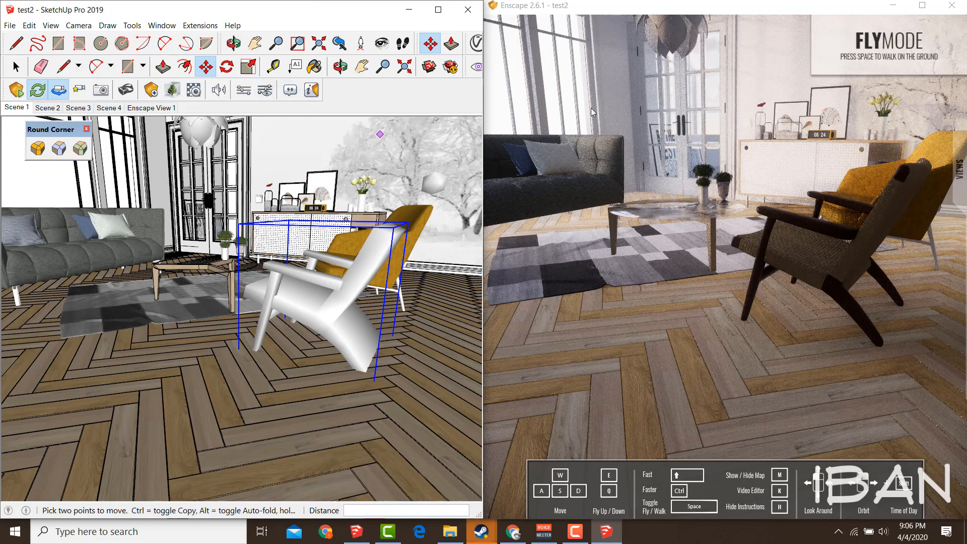
Step: Return to the Scene 1 view with nothing selected and start the Zoom tool
{"action": "left_click", "coordinate": [557, 11]}
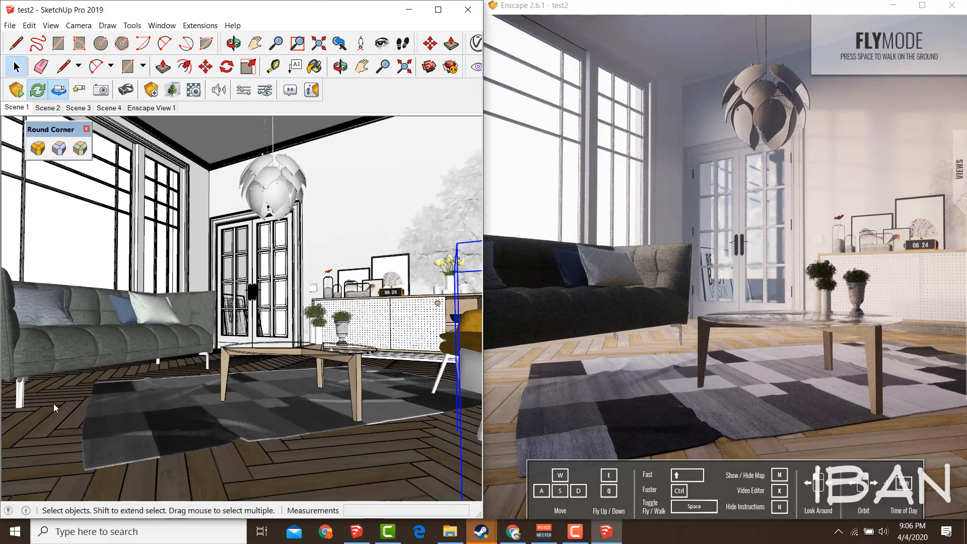
{"action": "left_click", "coordinate": [48, 419]}
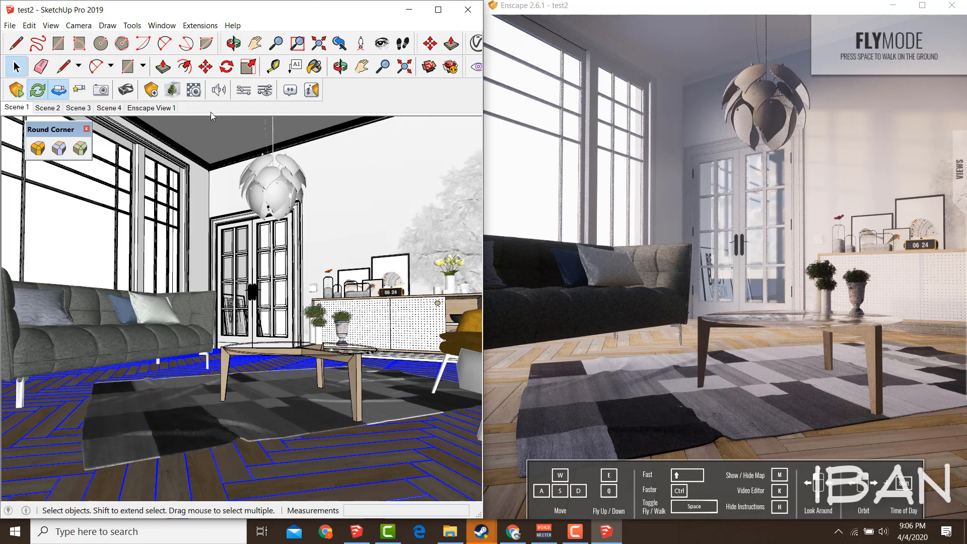
{"action": "left_click", "coordinate": [193, 128]}
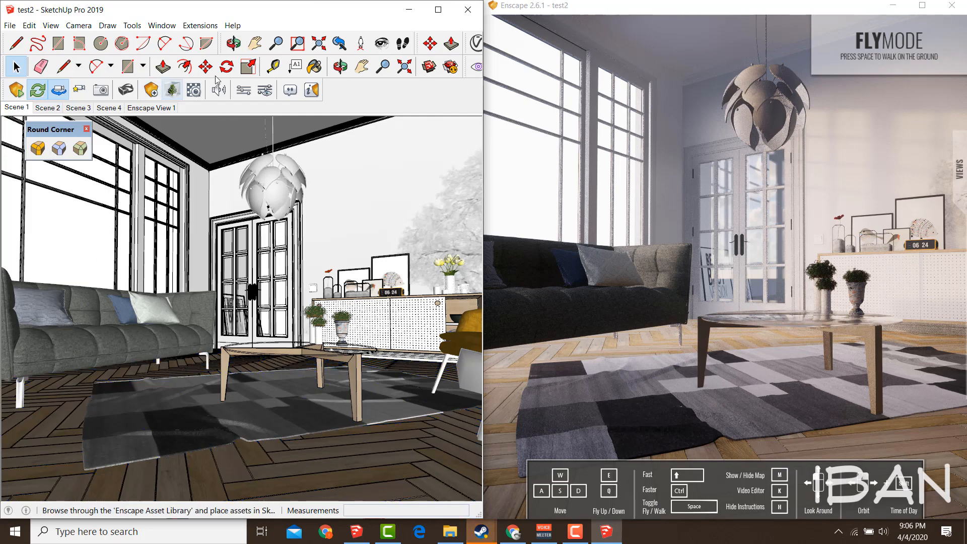
{"action": "left_click", "coordinate": [277, 46]}
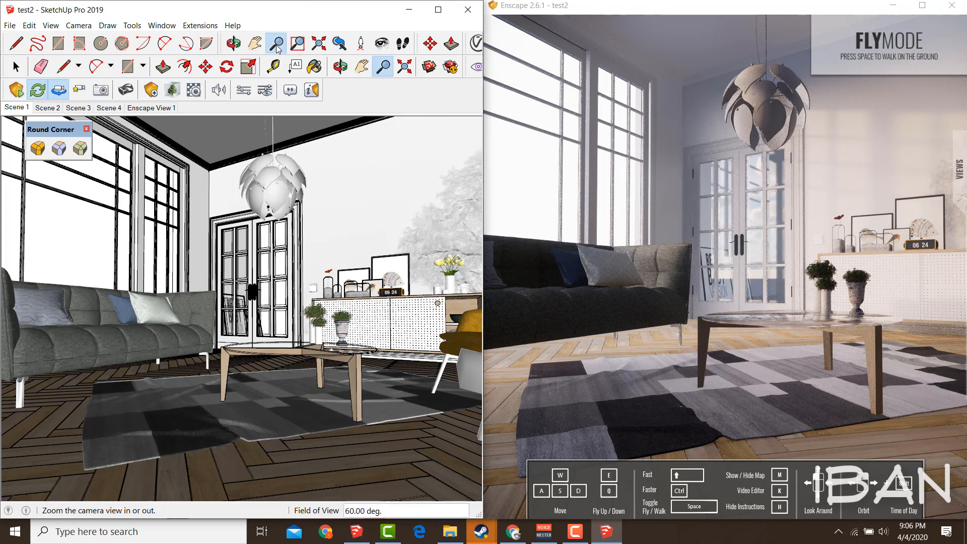